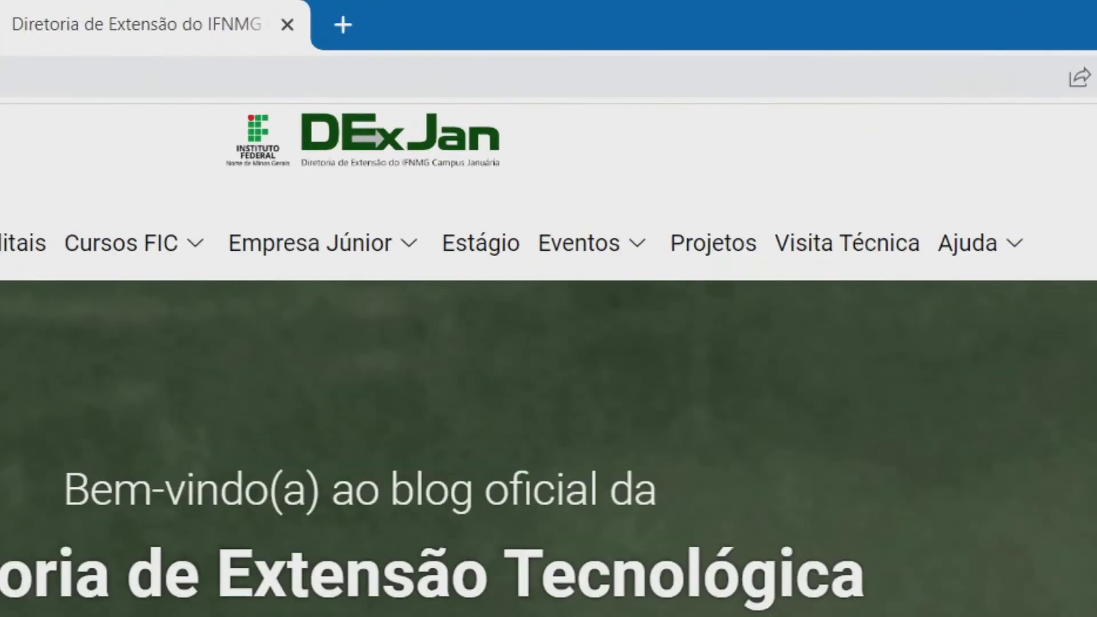
Open the "Como cadastrar eventos?" page of the extension site, and return the SGCE certificate page to the login page.
{"action": "mouse_move", "coordinate": [596, 241]}
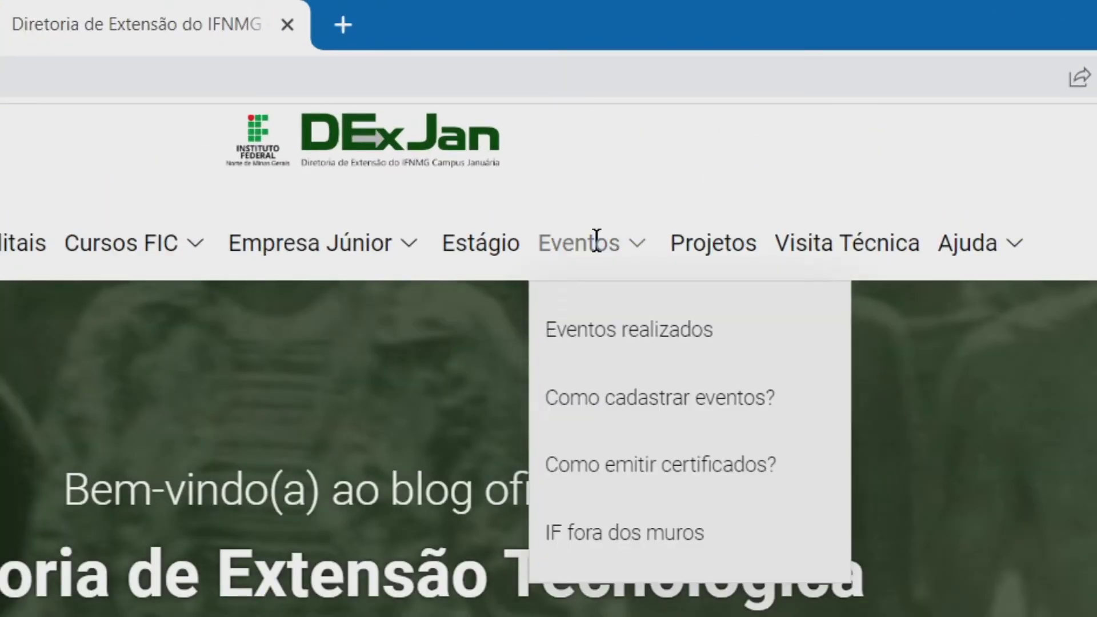
{"action": "left_click", "coordinate": [621, 403]}
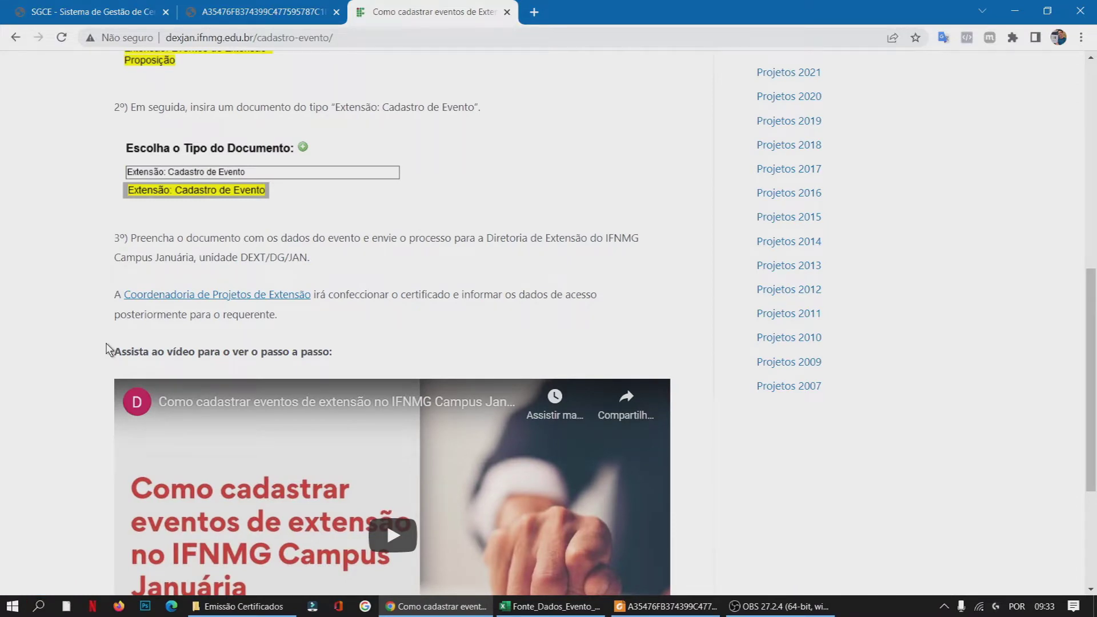
{"action": "key", "text": "ctrl+Tab"}
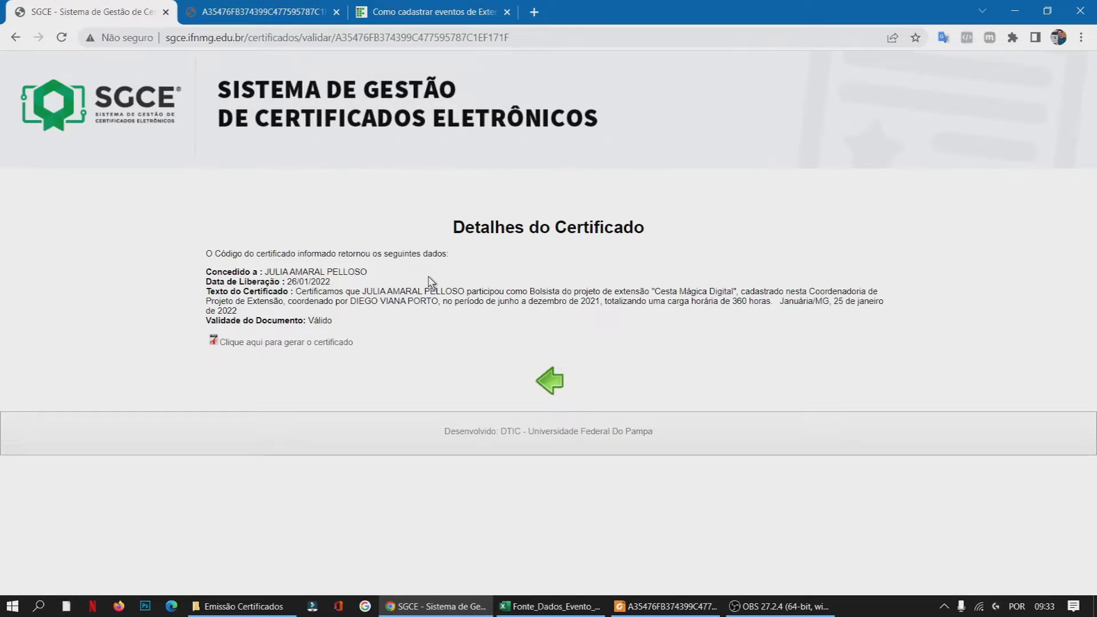
{"action": "key", "text": "alt+Left"}
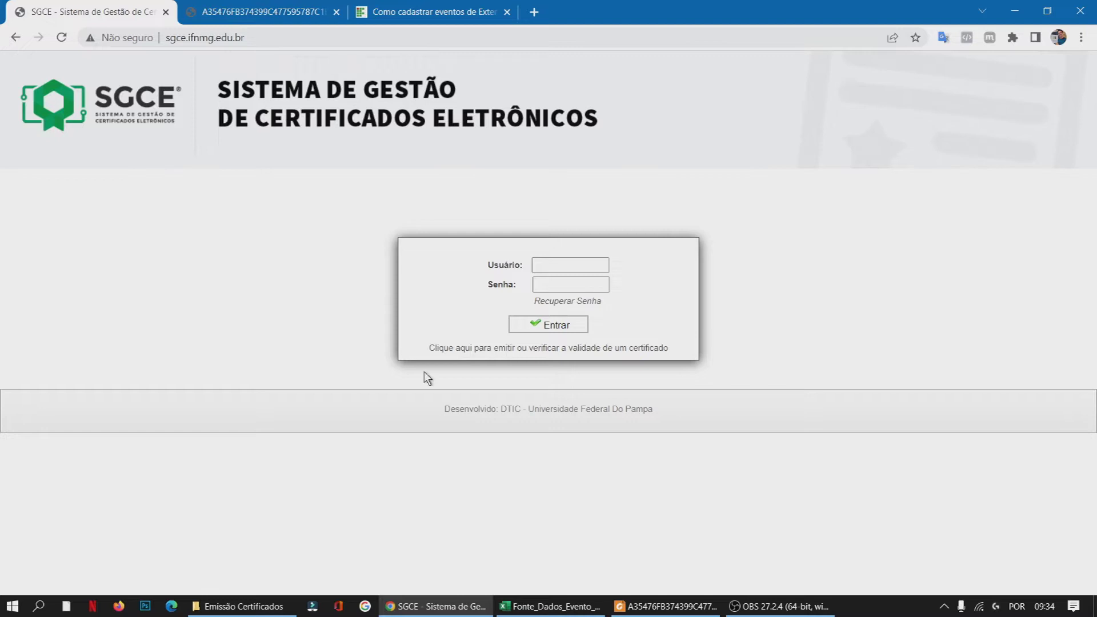
Switch to Notepad over the Fonte_Dados_Evento_Ouvintes workbook and write EVENTO, ATIVIDADE and, after a blank line, Simposio.
{"action": "left_click", "coordinate": [566, 606]}
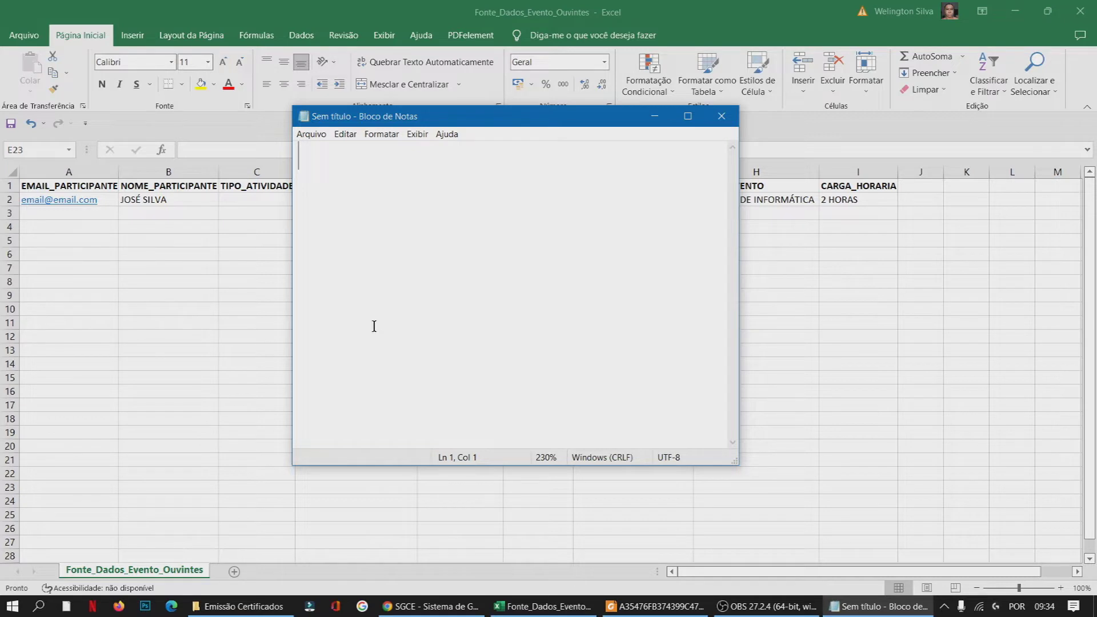
{"action": "type", "text": "EVENTO"}
{"action": "key", "text": "Return"}
{"action": "type", "text": "ATIVIDADE"}
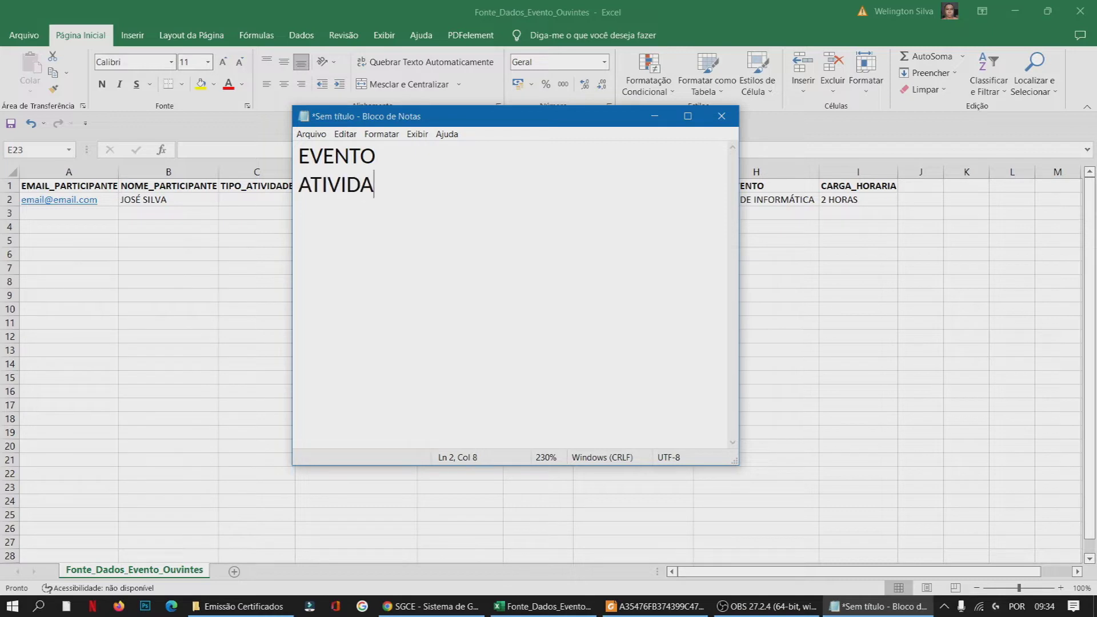
{"action": "key", "text": "Return"}
{"action": "key", "text": "Return"}
{"action": "type", "text": "Simposio"}
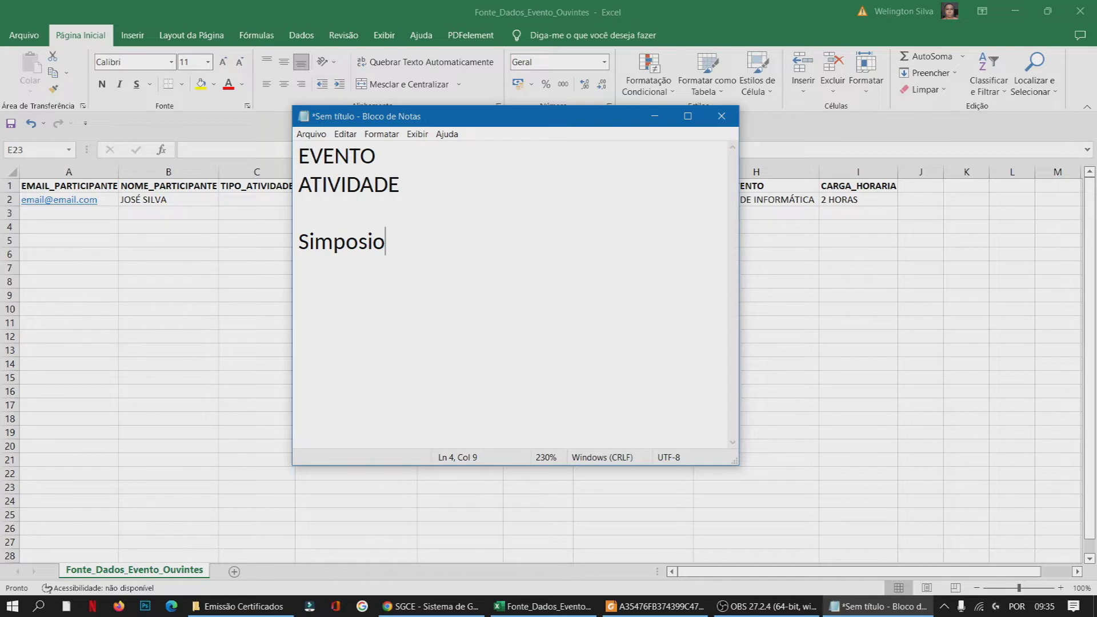
After a blank line below Simposio, list Workshop, Minicurso and Mesa Redonda on separate lines of the note.
{"action": "key", "text": "Return"}
{"action": "key", "text": "Return"}
{"action": "type", "text": "Workshop"}
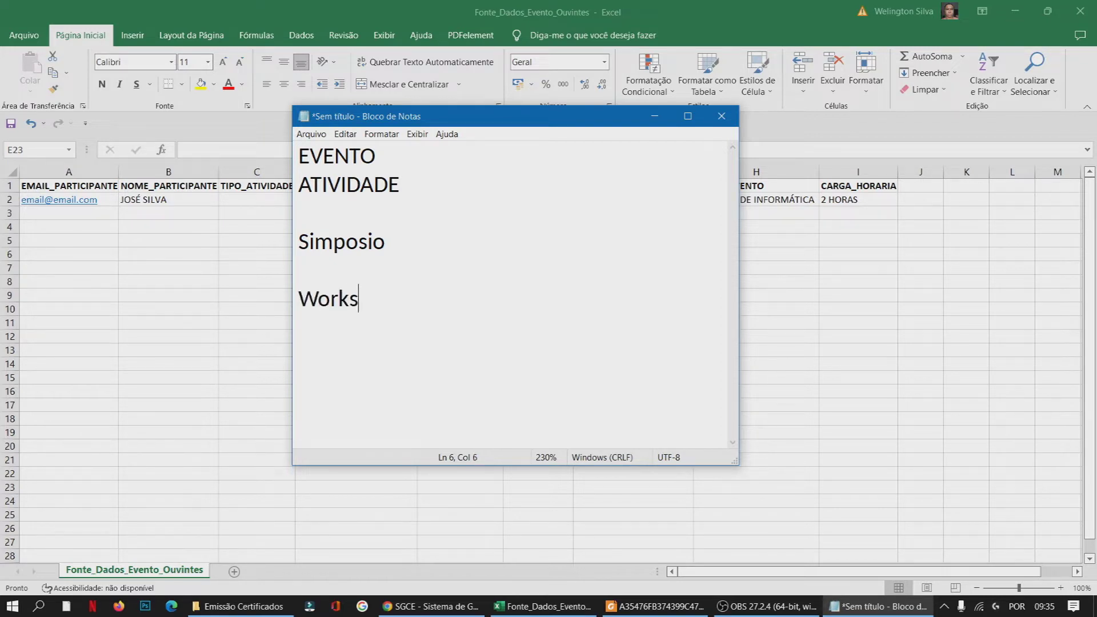
{"action": "key", "text": "Return"}
{"action": "type", "text": "MInic"}
{"action": "key", "text": "BackSpace"}
{"action": "key", "text": "BackSpace"}
{"action": "key", "text": "BackSpace"}
{"action": "key", "text": "BackSpace"}
{"action": "type", "text": "inicurso"}
{"action": "key", "text": "Return"}
{"action": "type", "text": "Me"}
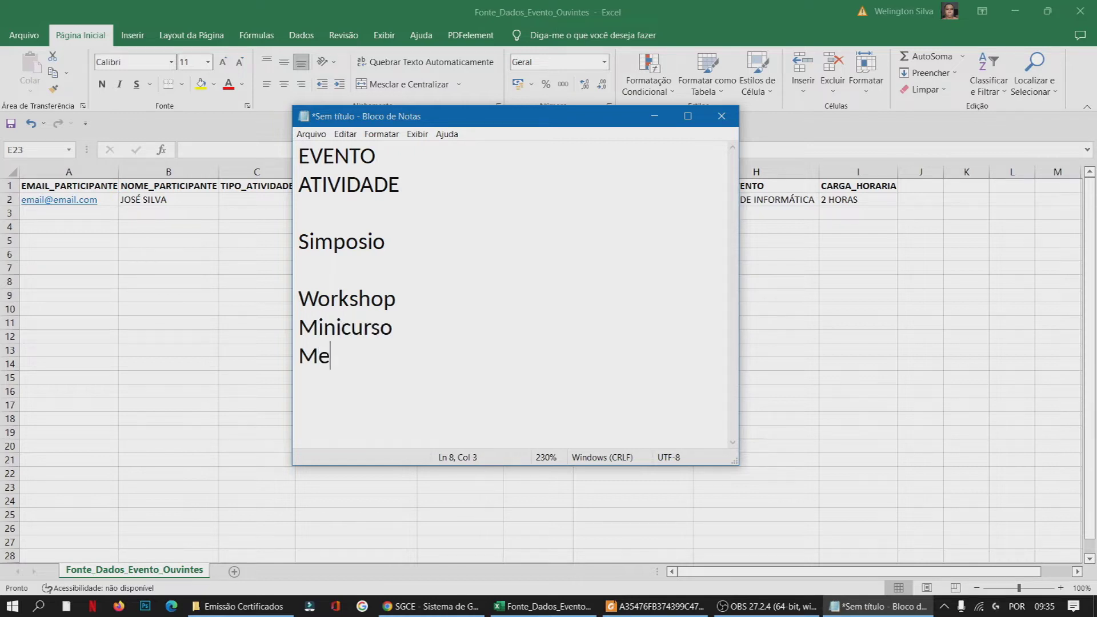
{"action": "type", "text": "sa Redonda"}
Extend the list in the note with Palestras, Oficinas and Demais atividades, one per line.
{"action": "key", "text": "Return"}
{"action": "type", "text": "Pale"}
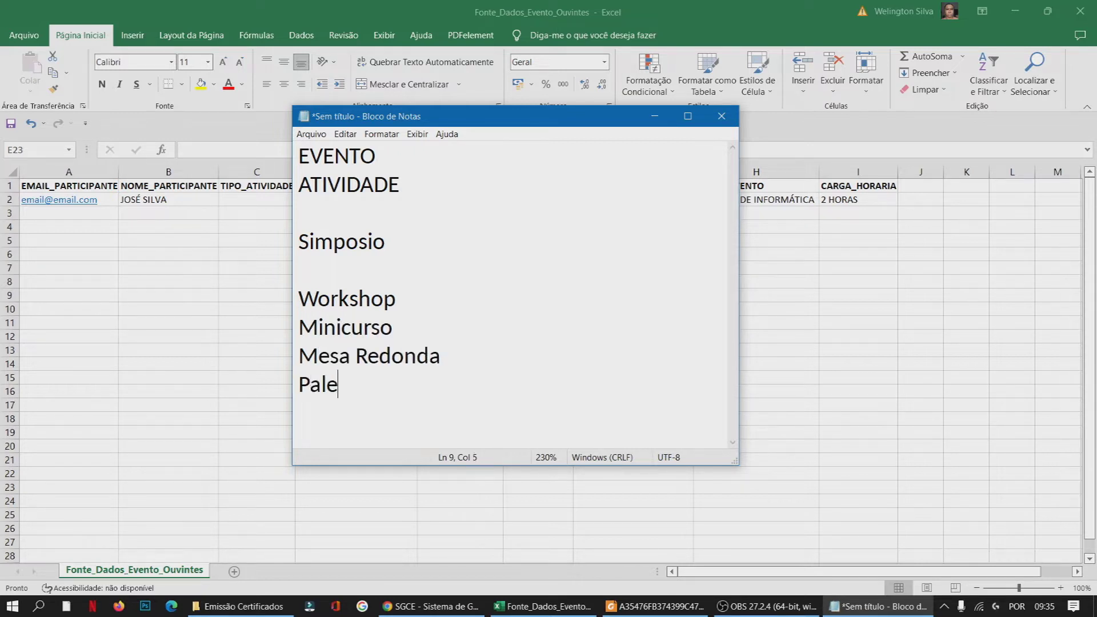
{"action": "type", "text": "stras"}
{"action": "key", "text": "Return"}
{"action": "type", "text": "Oficinas"}
{"action": "key", "text": "Return"}
{"action": "type", "text": "Demais atividades"}
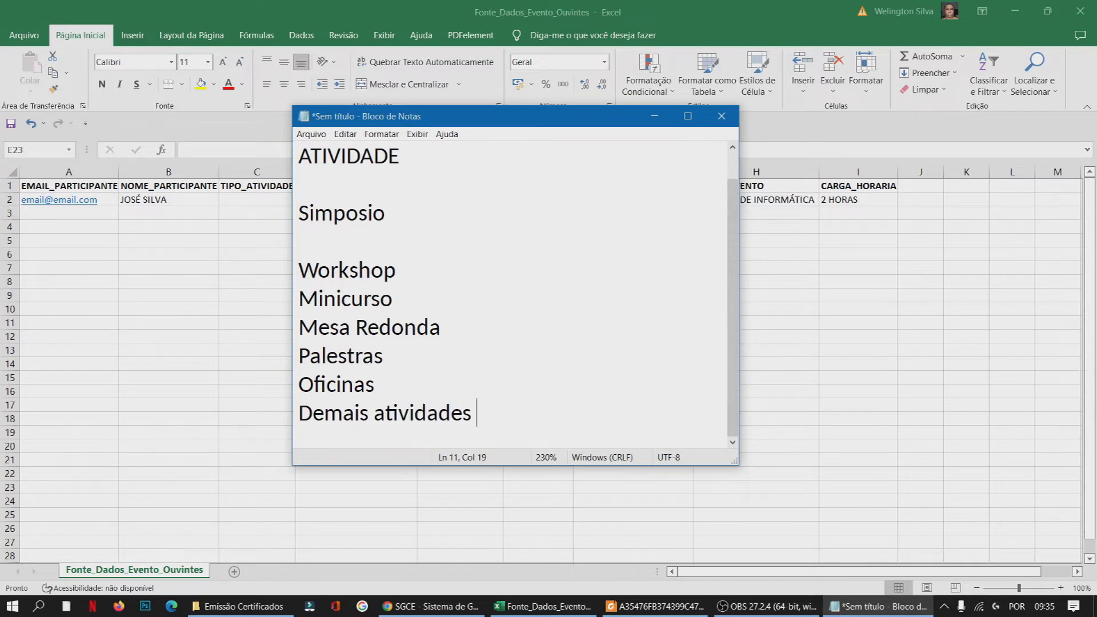
Switch to the Excel workbook and examine its header row and participant rows, and highlight EVENTO in the Notepad note.
{"action": "key", "text": "alt+Tab"}
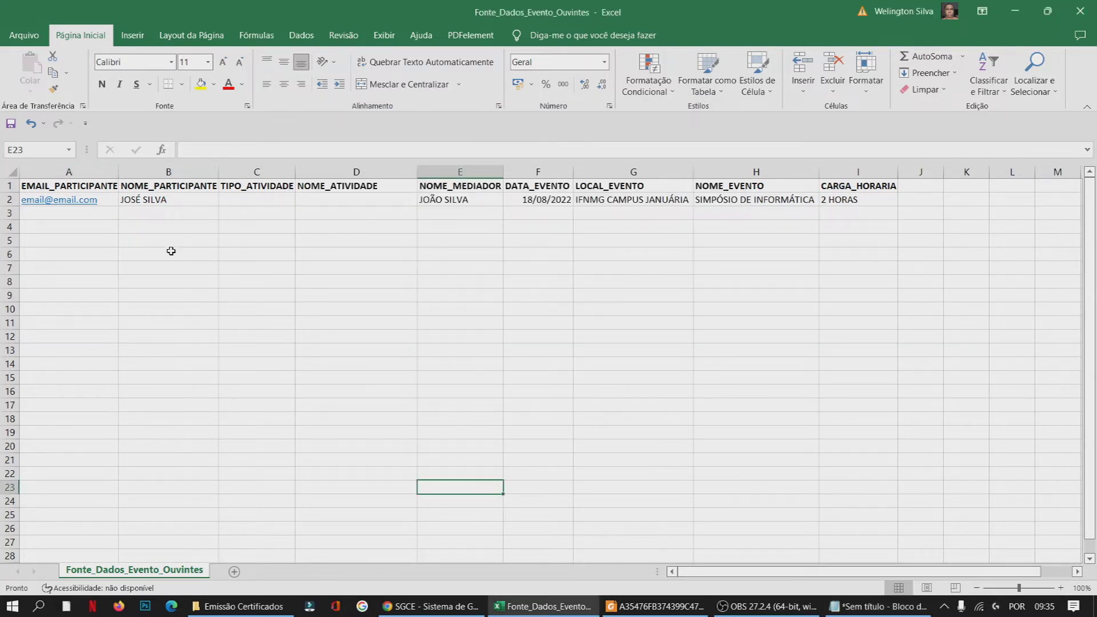
{"action": "left_click", "coordinate": [10, 186]}
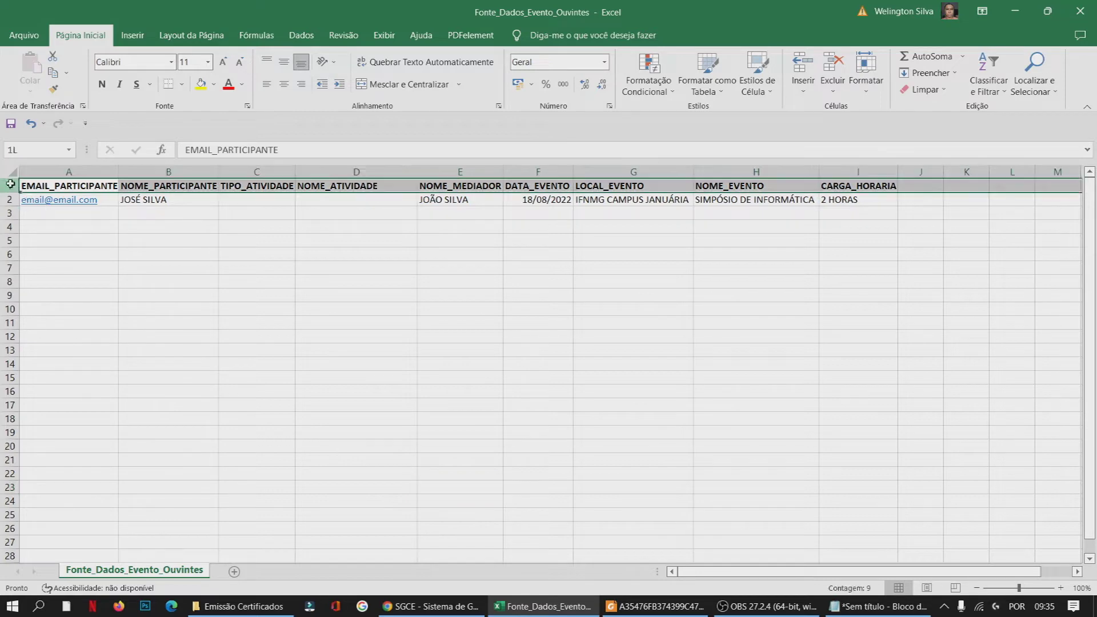
{"action": "left_click", "coordinate": [69, 190]}
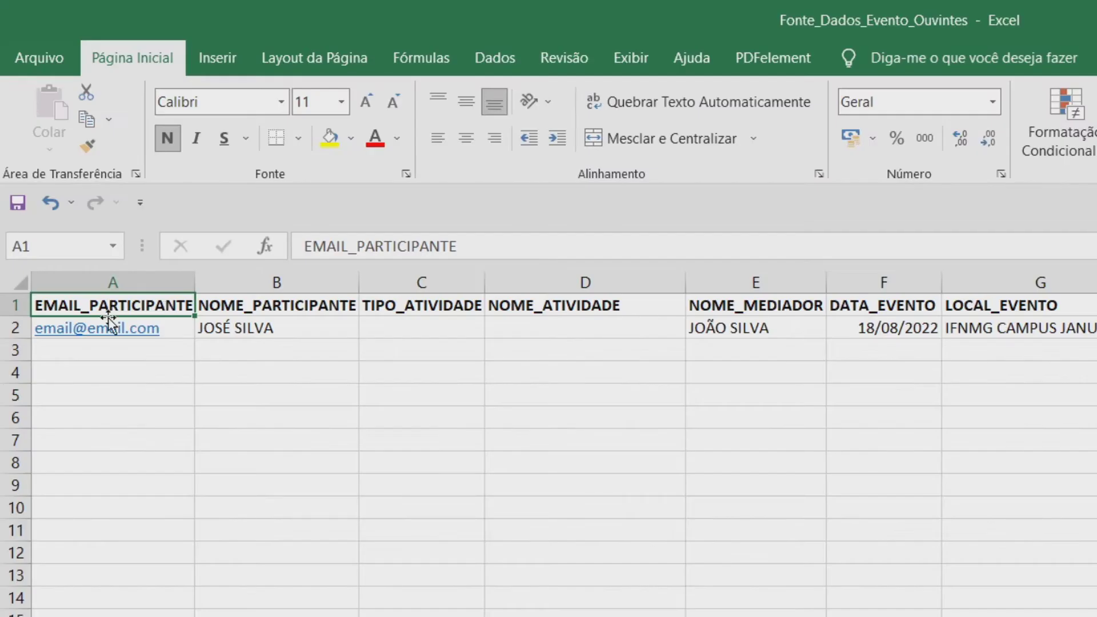
{"action": "left_click", "coordinate": [10, 305]}
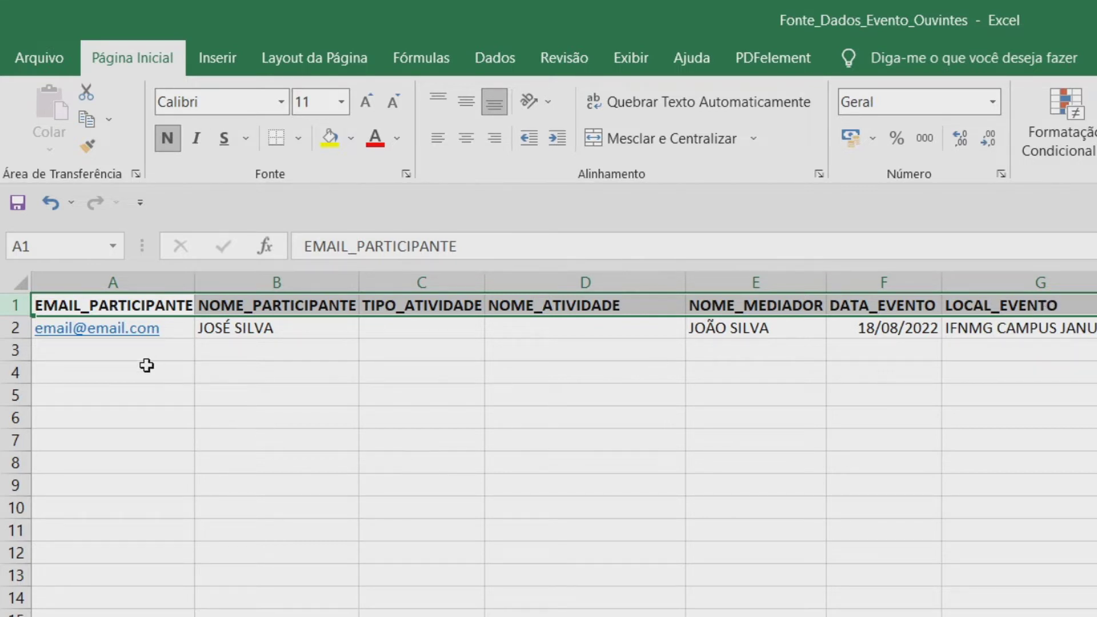
{"action": "left_click", "coordinate": [59, 357]}
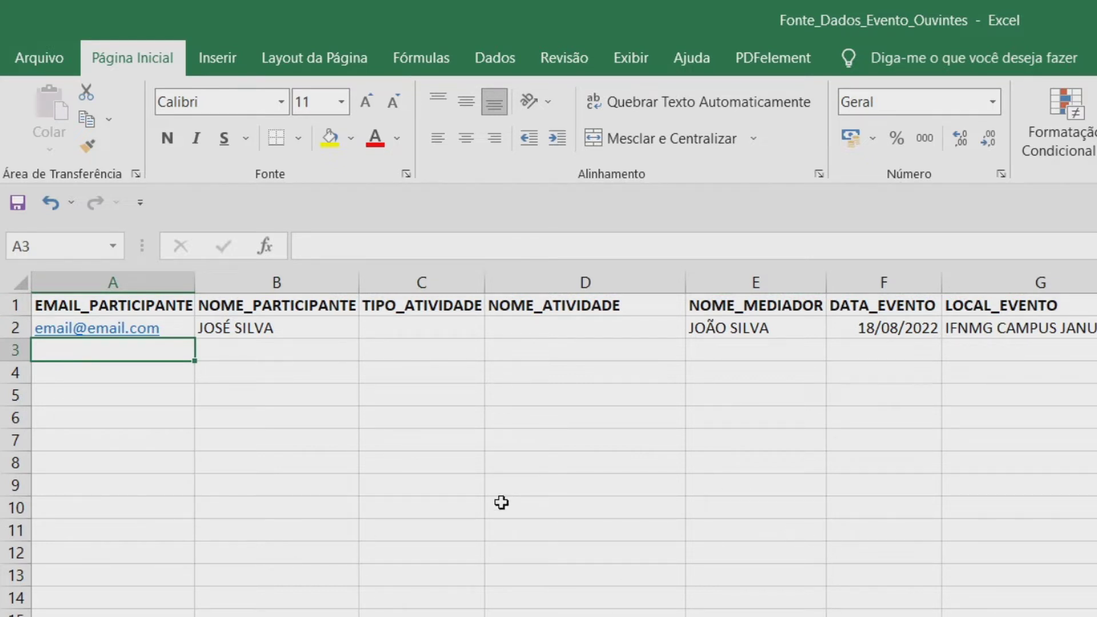
{"action": "left_click", "coordinate": [298, 525]}
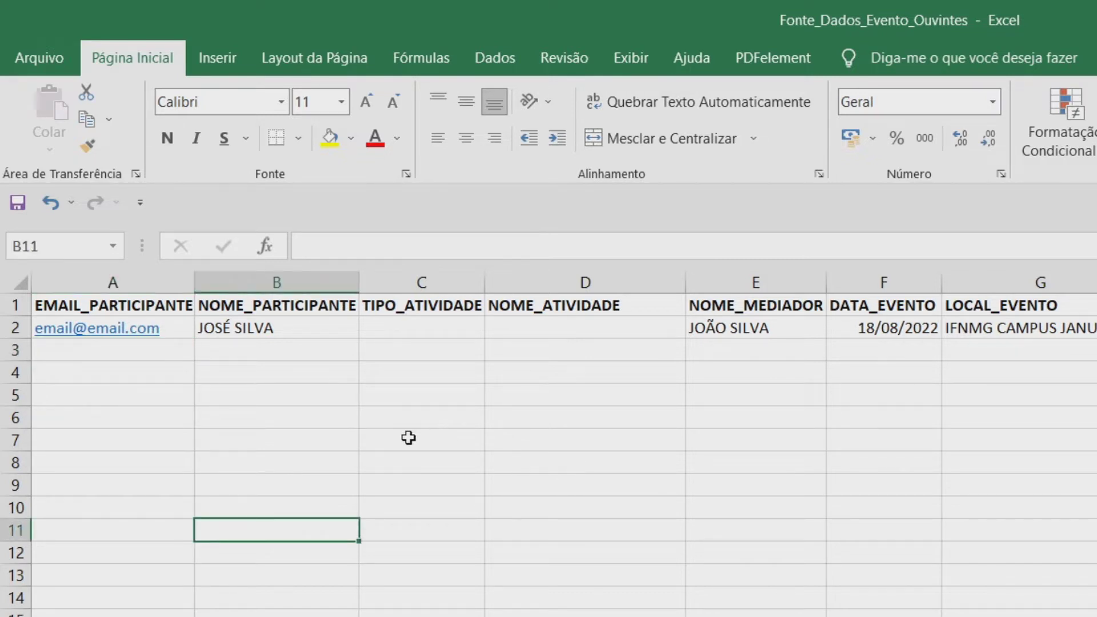
{"action": "key", "text": "alt+Tab"}
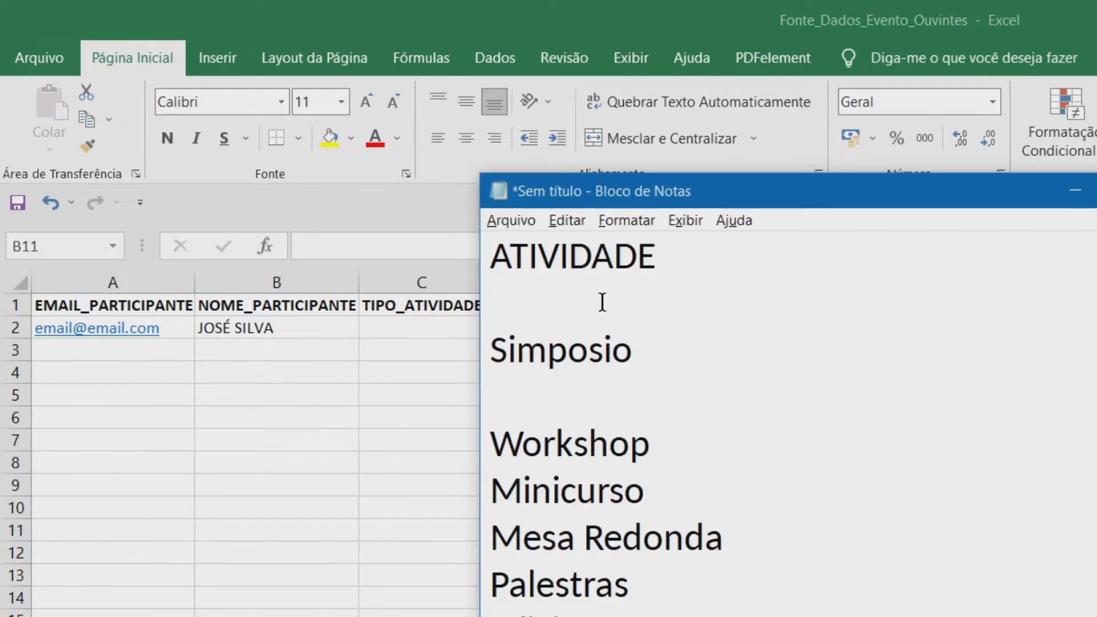
{"action": "scroll", "coordinate": [582, 274], "scroll_direction": "up", "scroll_amount": 1}
{"action": "double_click", "coordinate": [571, 252]}
Switch back to the Excel workbook and clear the NOME_MEDIADOR value in row 2.
{"action": "key", "text": "alt+Tab"}
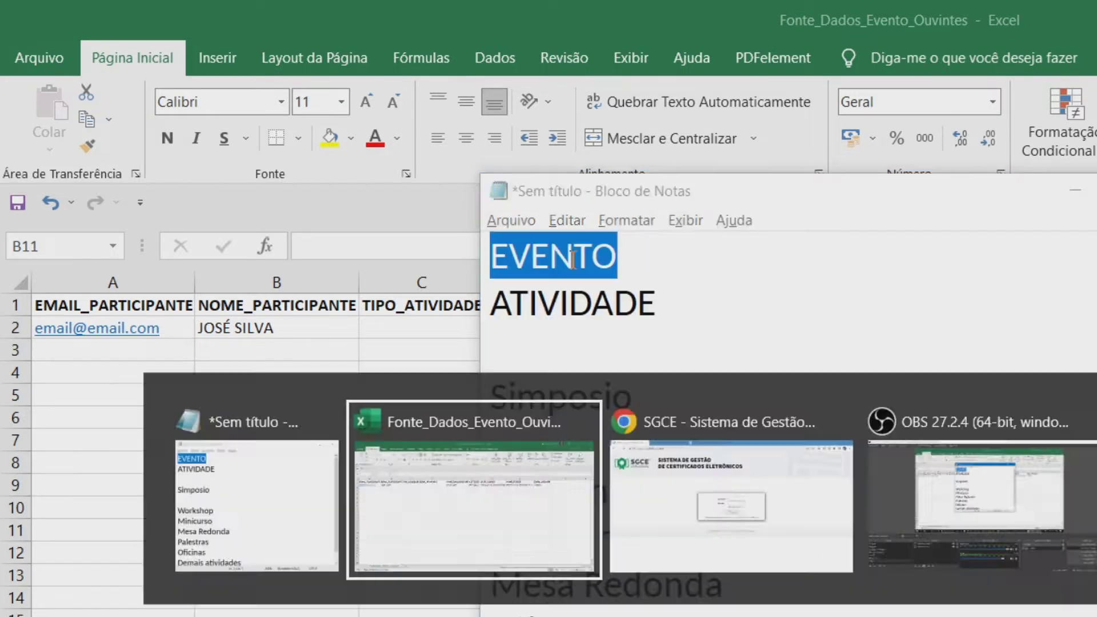
{"action": "left_click", "coordinate": [177, 533]}
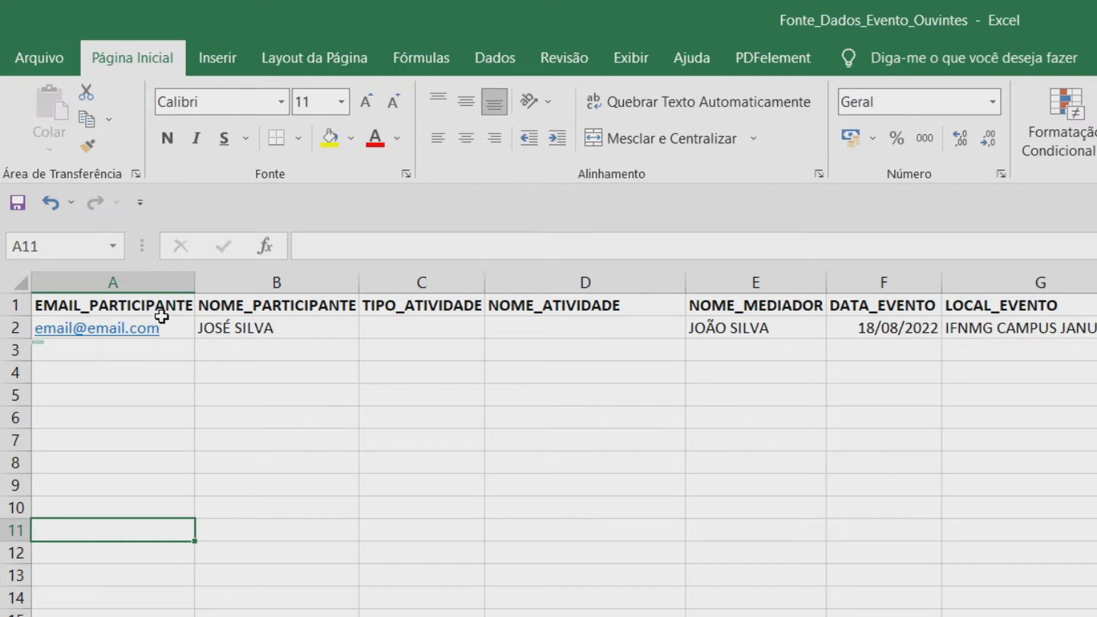
{"action": "left_click", "coordinate": [767, 329]}
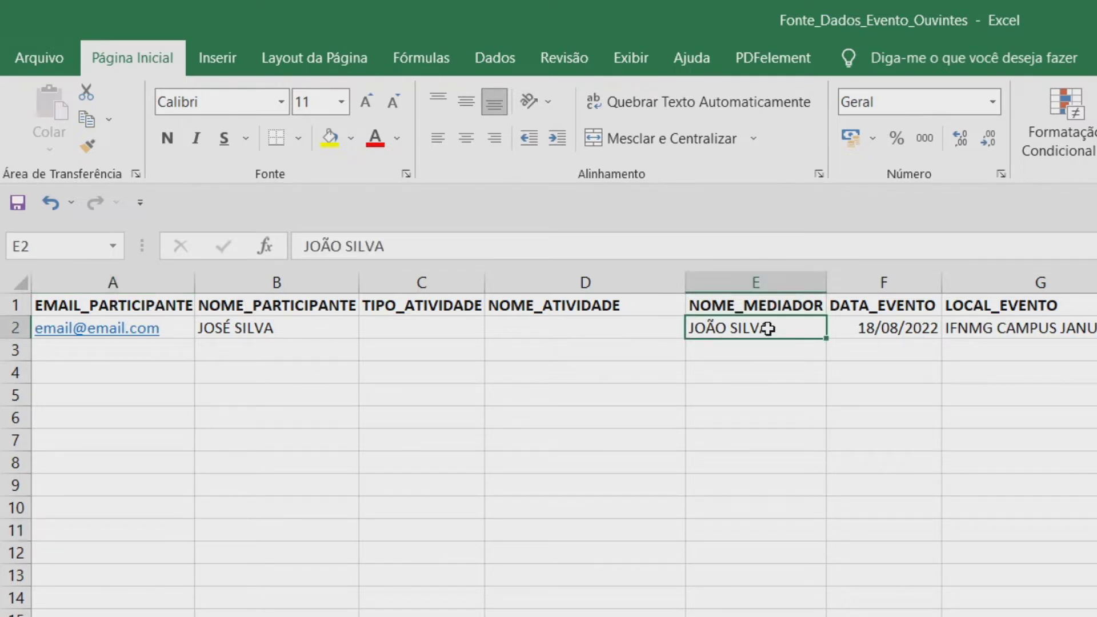
{"action": "key", "text": "Delete"}
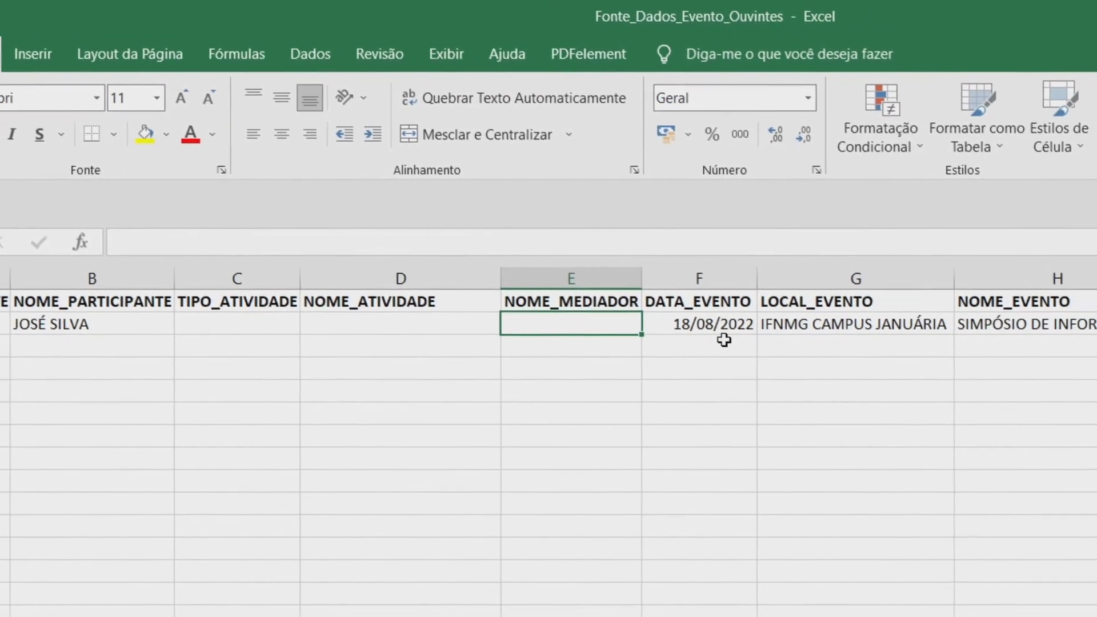
Review the event date, location, event name and workload cells in row 2.
{"action": "left_click", "coordinate": [811, 327]}
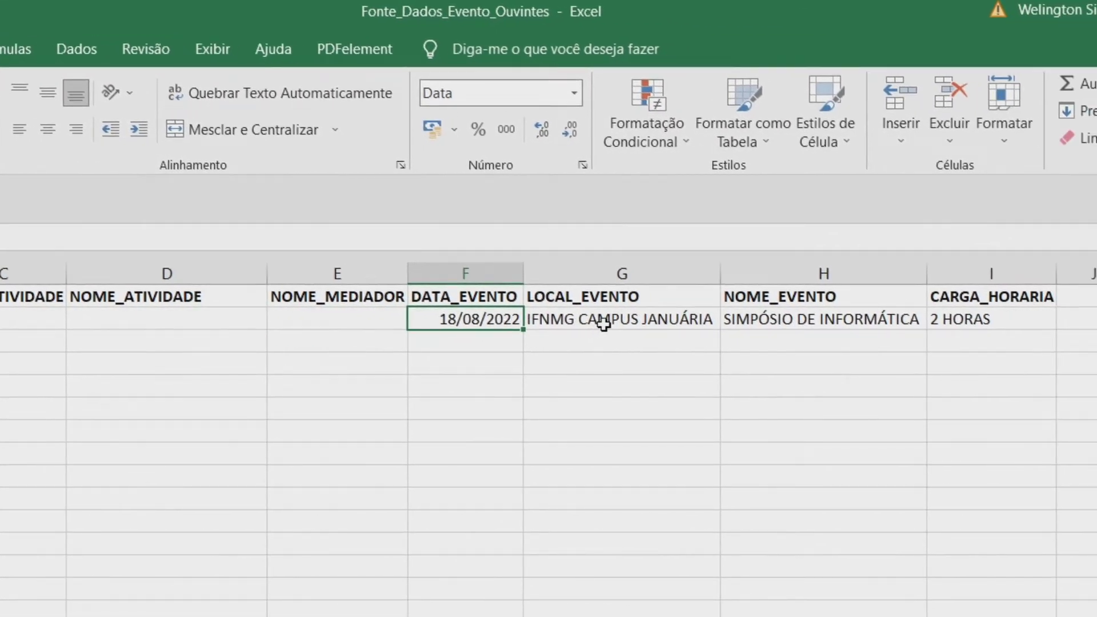
{"action": "left_click", "coordinate": [600, 323]}
{"action": "left_click", "coordinate": [767, 321]}
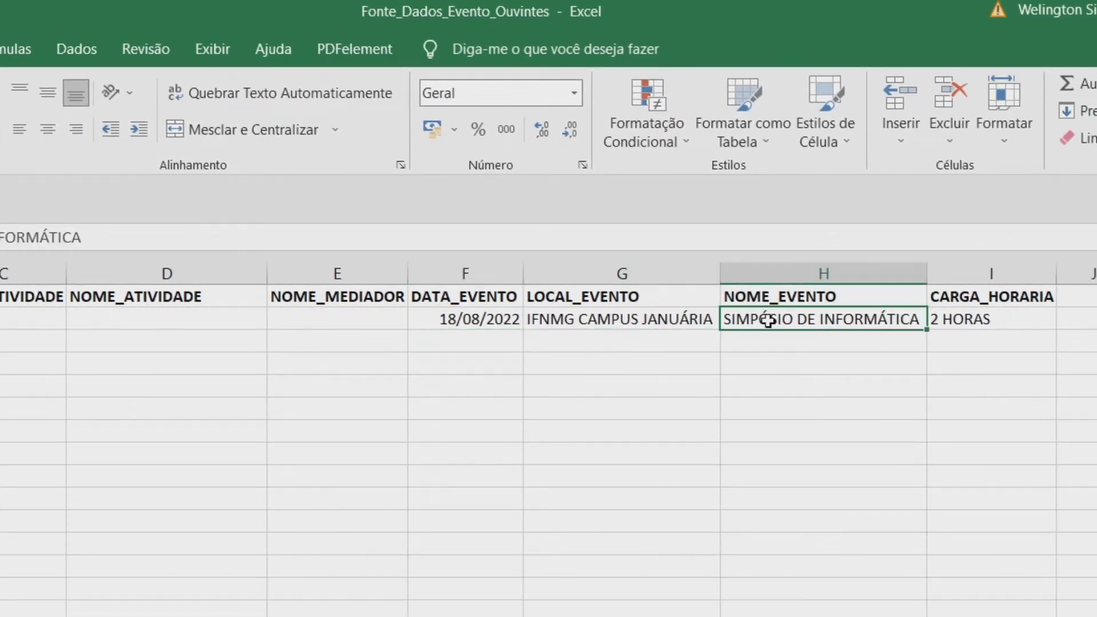
{"action": "left_click", "coordinate": [949, 319]}
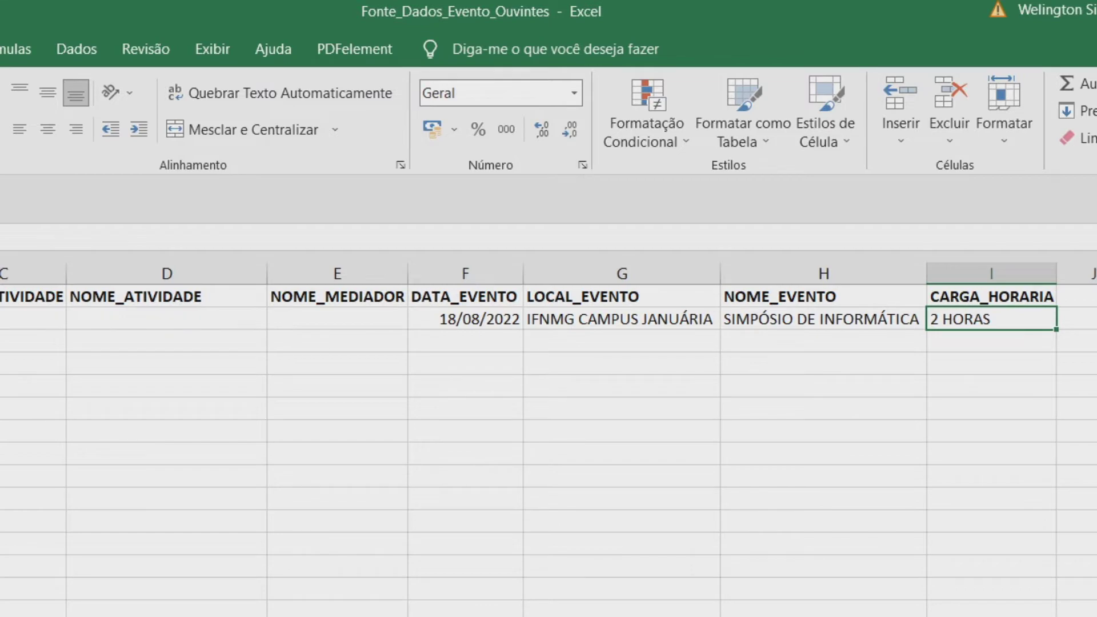
Examine the sample certificate PDF in Foxit Reader against the header row of the Excel workbook.
{"action": "left_click", "coordinate": [657, 606]}
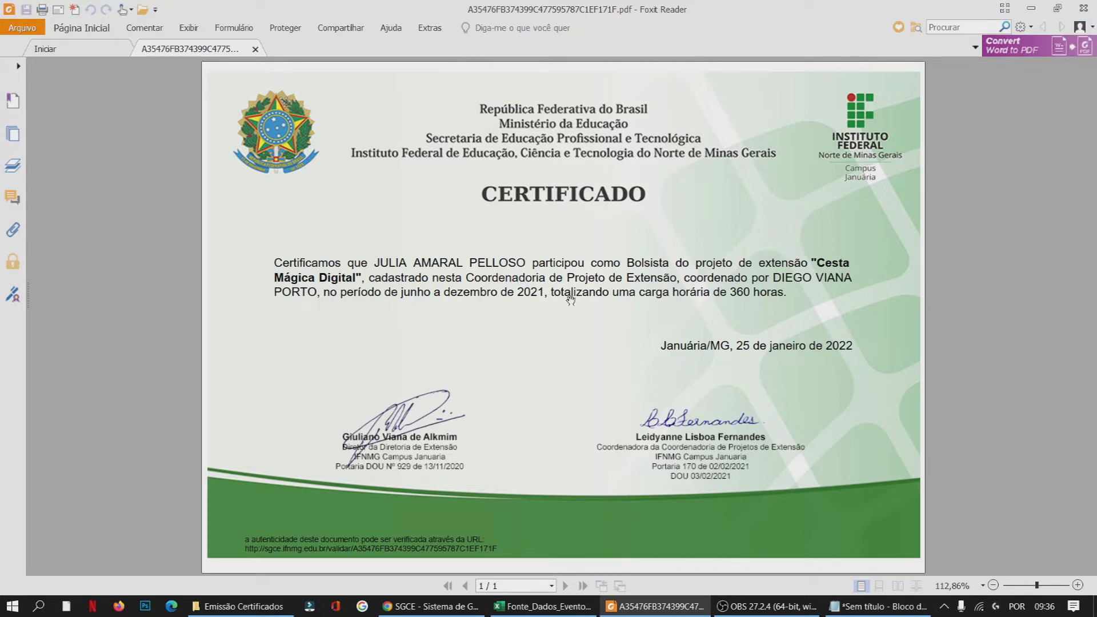
{"action": "key", "text": "alt+Tab"}
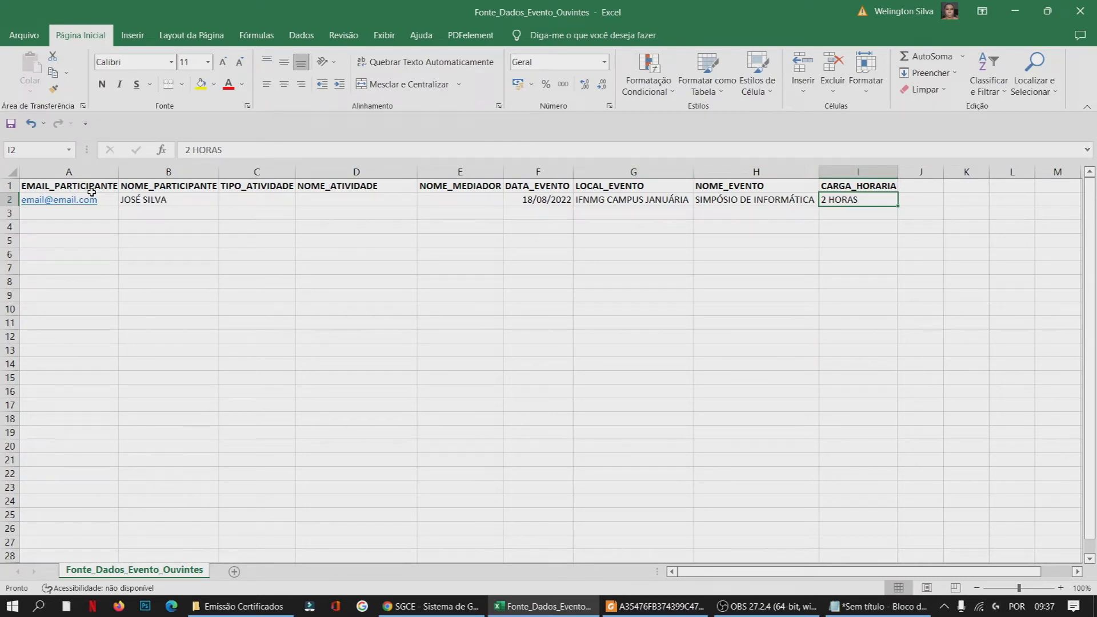
{"action": "key", "text": "alt+Tab"}
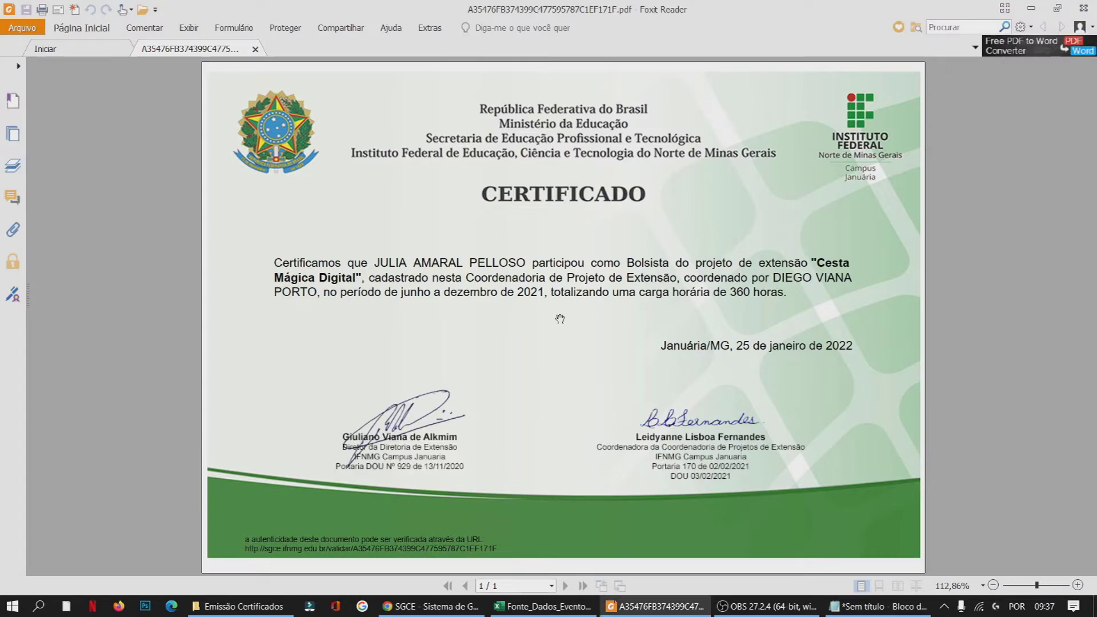
{"action": "key", "text": "alt+Tab"}
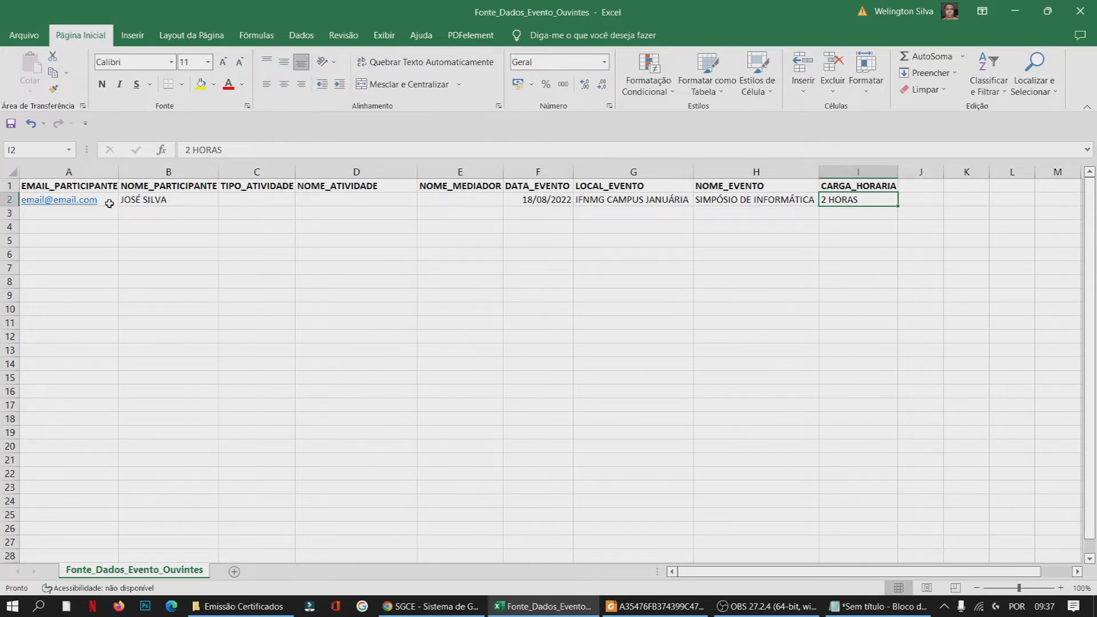
{"action": "left_click", "coordinate": [10, 186]}
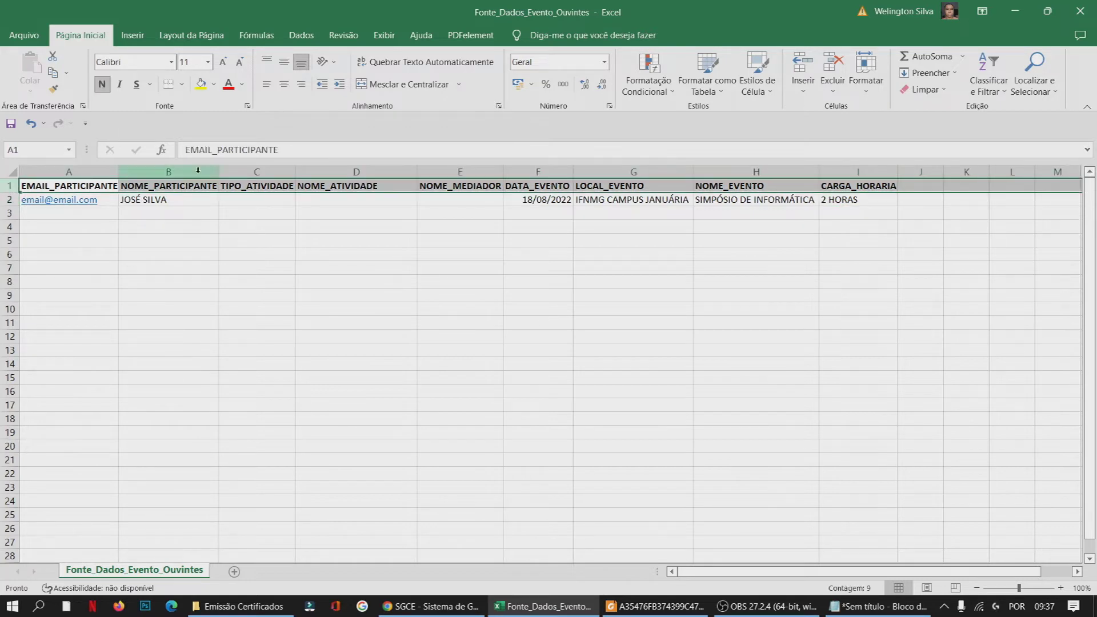
{"action": "left_click", "coordinate": [464, 267]}
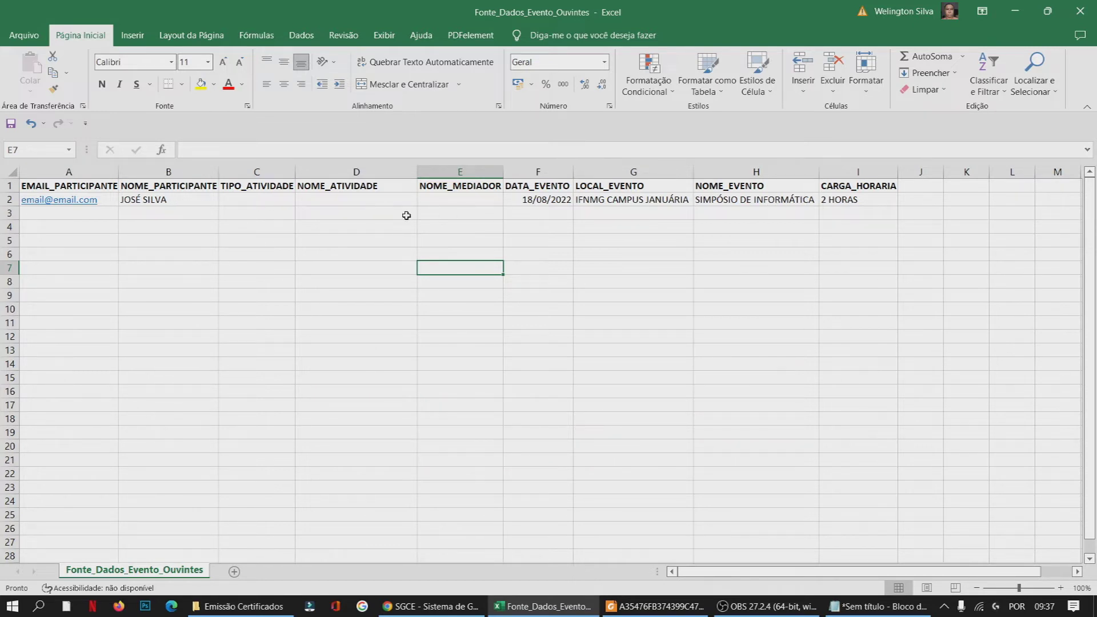
Enter MESA REDONDA as the TIPO_ATIVIDADE in row 2.
{"action": "left_click", "coordinate": [266, 203]}
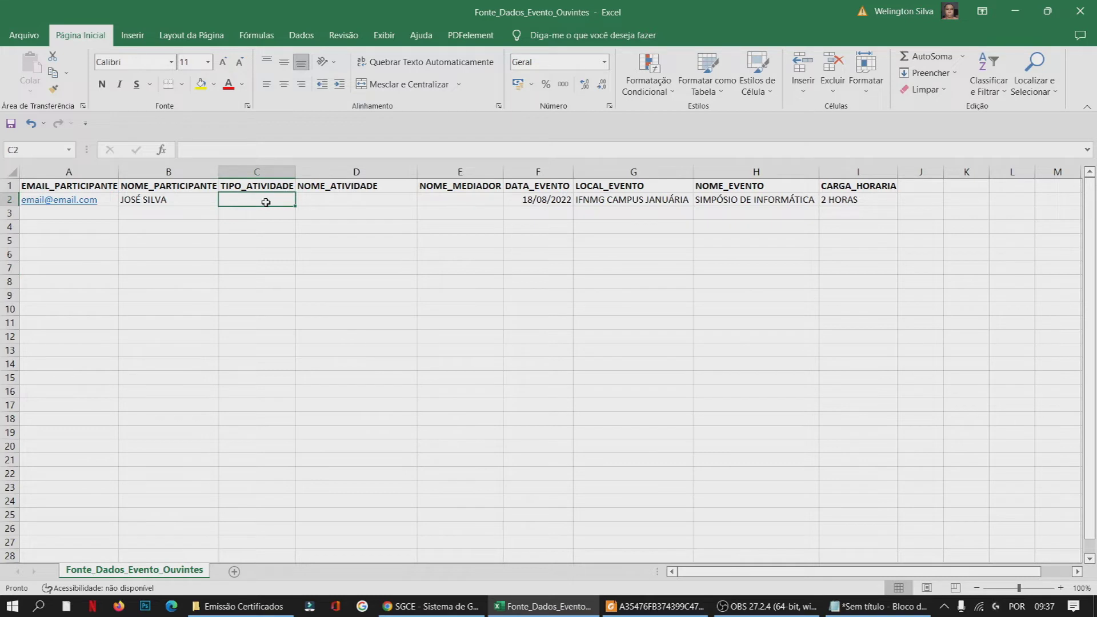
{"action": "type", "text": "MESA "}
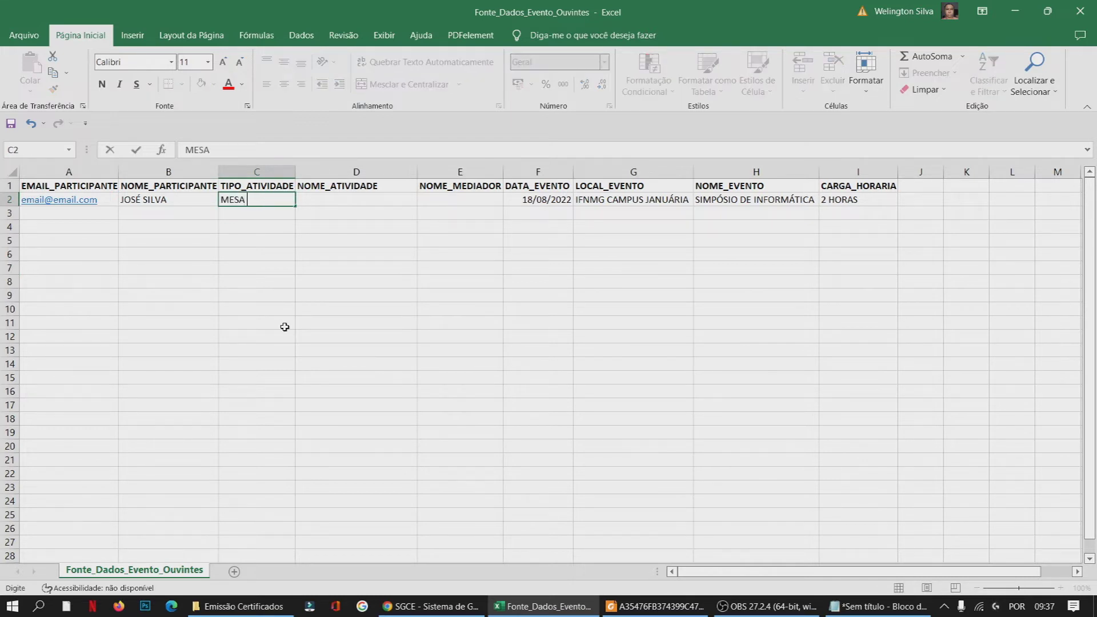
{"action": "type", "text": "REDONDA"}
{"action": "key", "text": "Tab"}
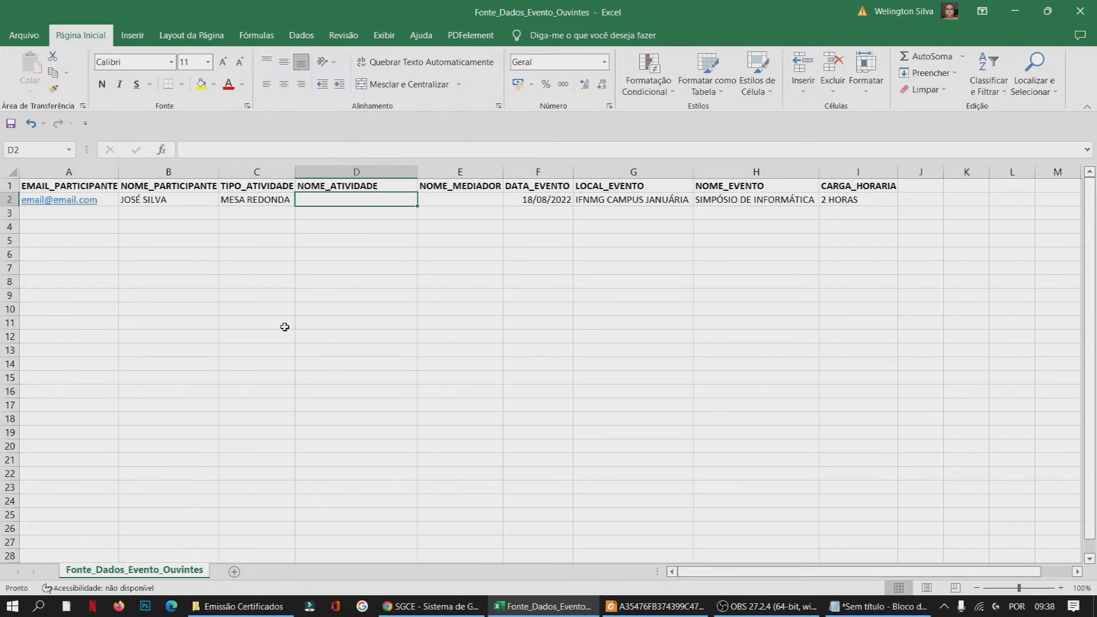
Enter SITES PARA NEGÓCIOS LOCAIS as the NOME_ATIVIDADE in row 2 and fit the column width to it.
{"action": "type", "text": "SITES PARA"}
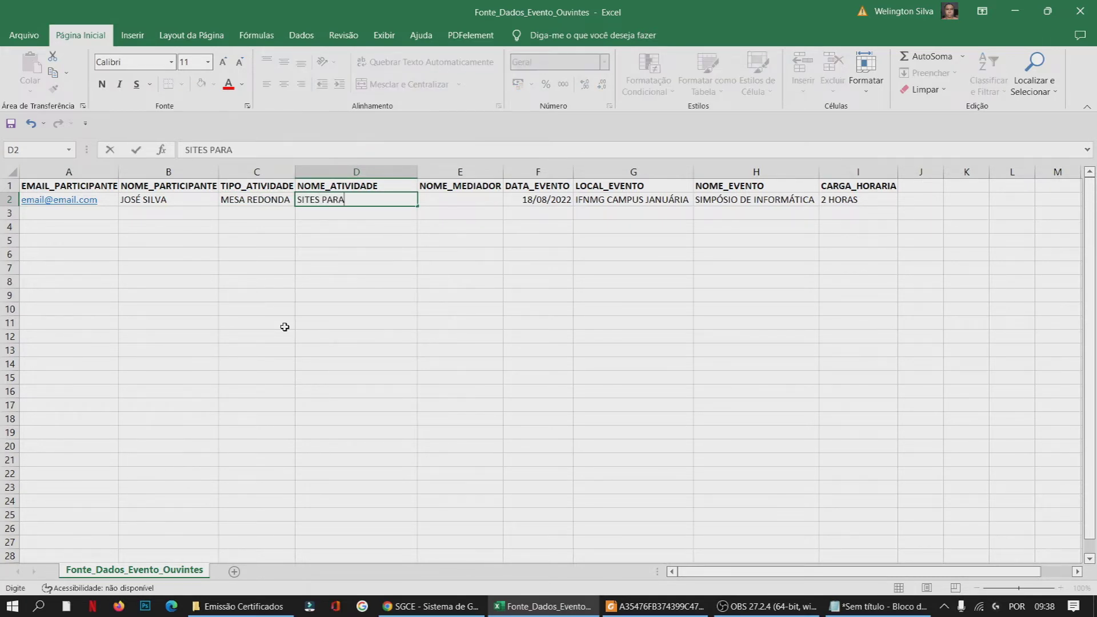
{"action": "type", "text": " NEGÓCIOS LOCAIS"}
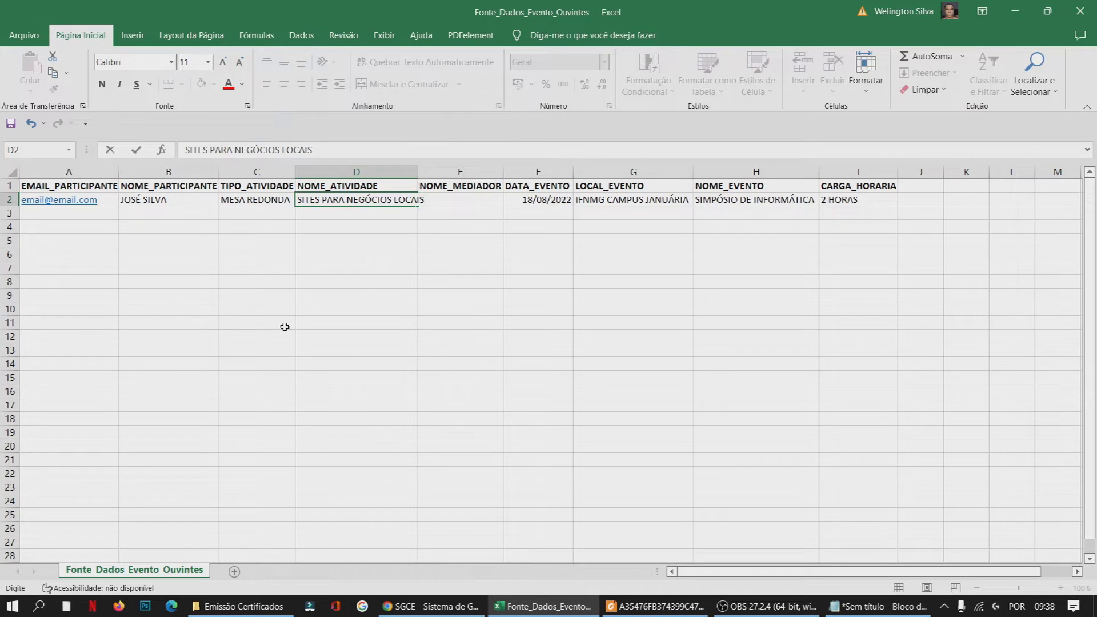
{"action": "left_click", "coordinate": [424, 172]}
{"action": "double_click", "coordinate": [418, 172]}
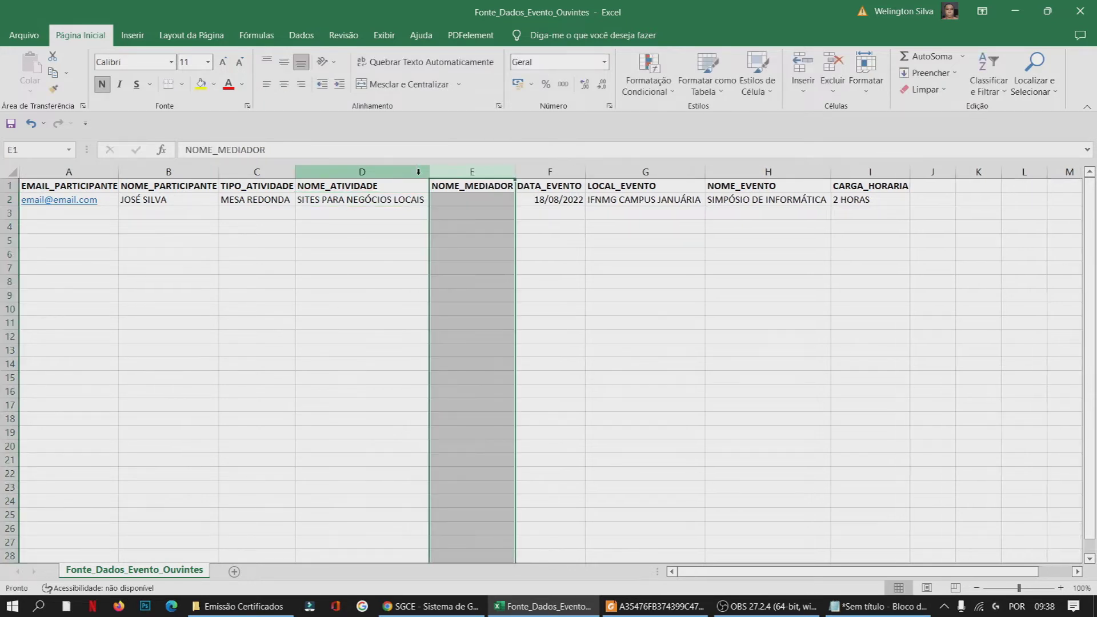
Widen the NOME_MEDIADOR column and enter the first names of three mediators in row 2, separated by a comma and E.
{"action": "left_click", "coordinate": [453, 202]}
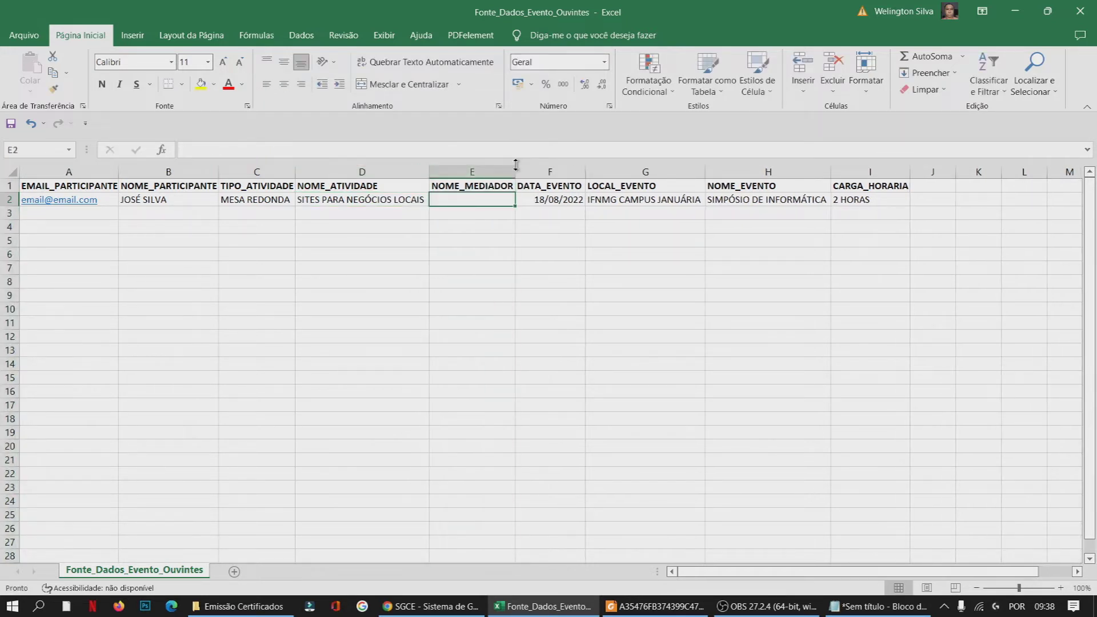
{"action": "left_click_drag", "start_coordinate": [516, 171], "coordinate": [602, 173]}
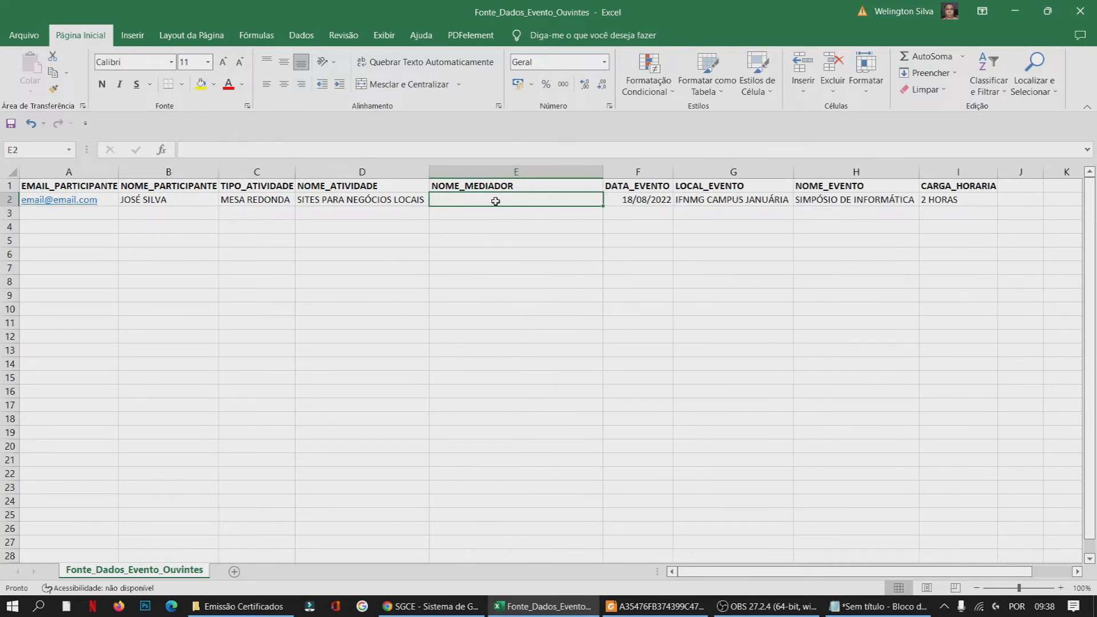
{"action": "type", "text": "WELINGTON"}
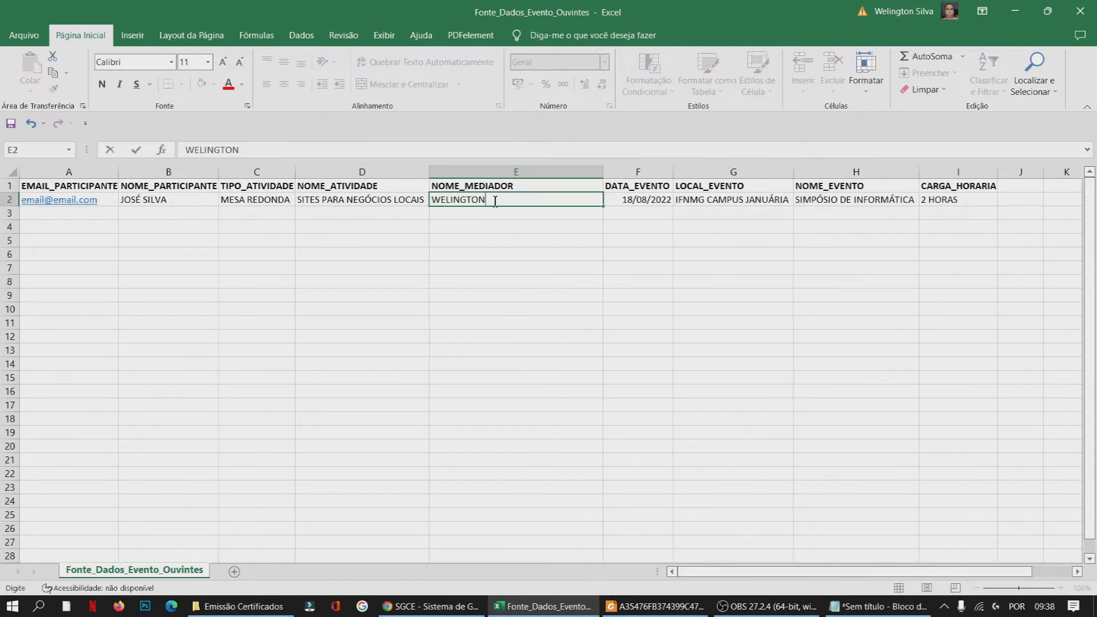
{"action": "type", "text": ", JOÃO E JO"}
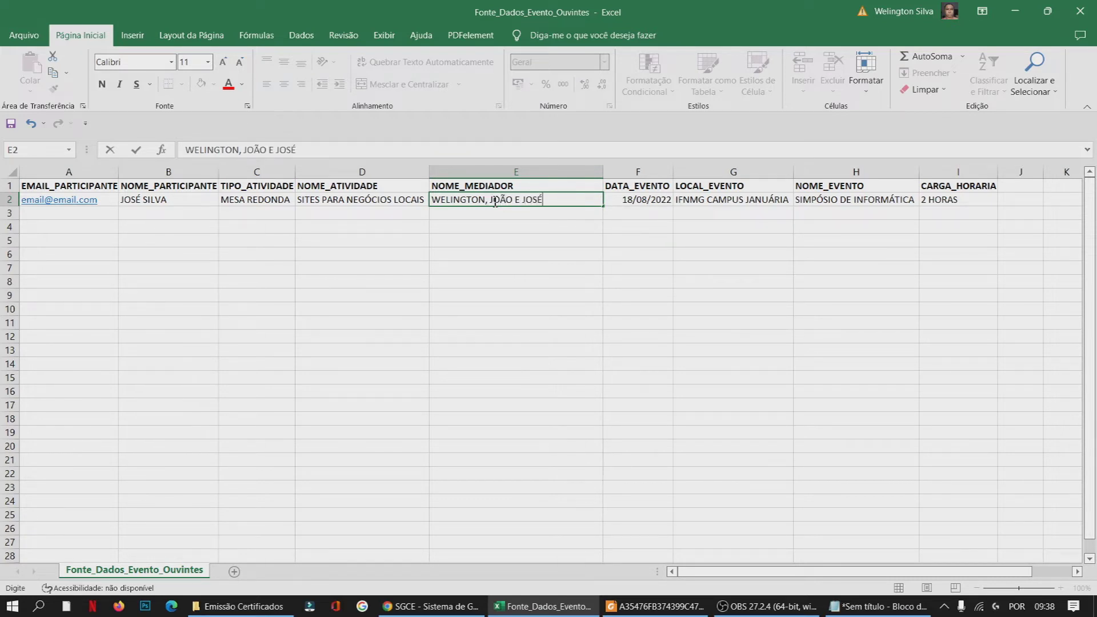
{"action": "type", "text": "SÉ"}
{"action": "key", "text": "Tab"}
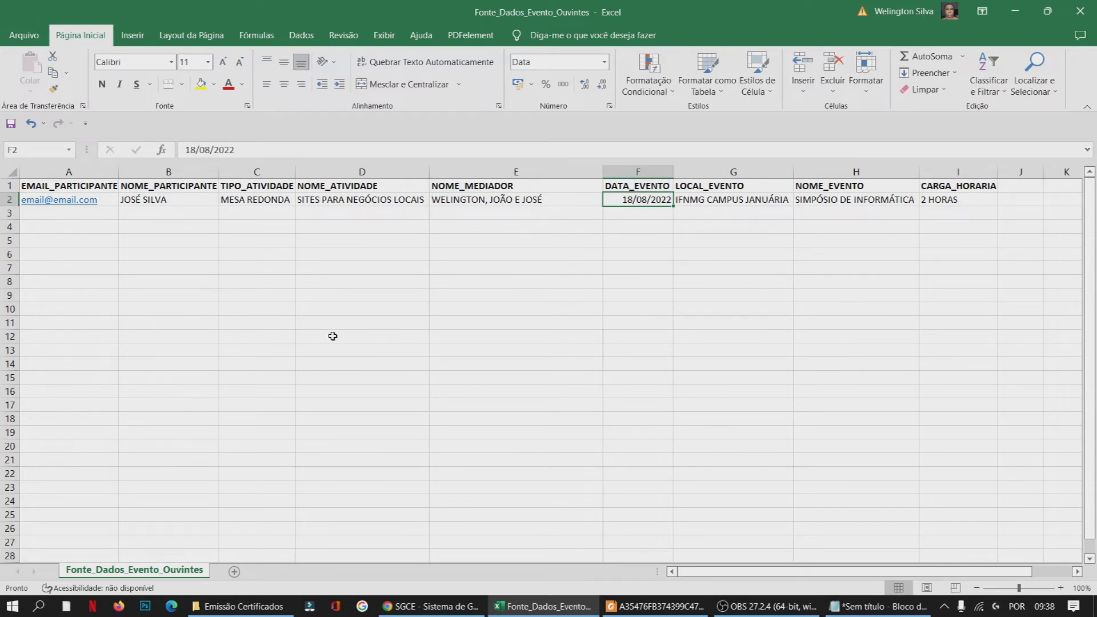
Review the activity type, activity name, mediator, location, event name and workload cells in row 2.
{"action": "left_click", "coordinate": [230, 201]}
{"action": "left_click", "coordinate": [336, 204]}
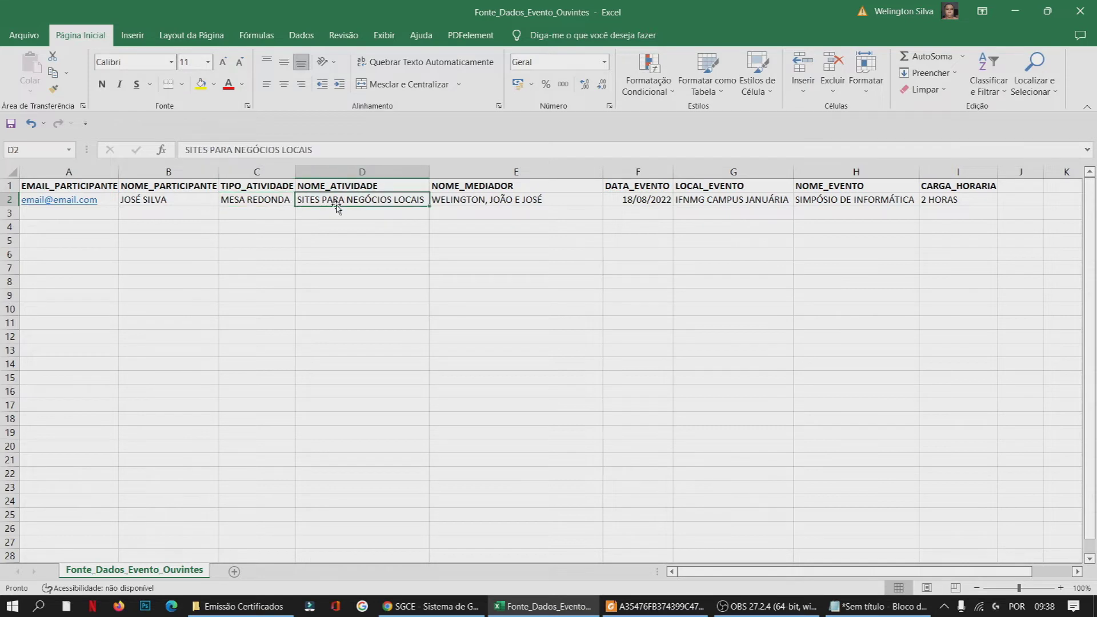
{"action": "left_click", "coordinate": [505, 200]}
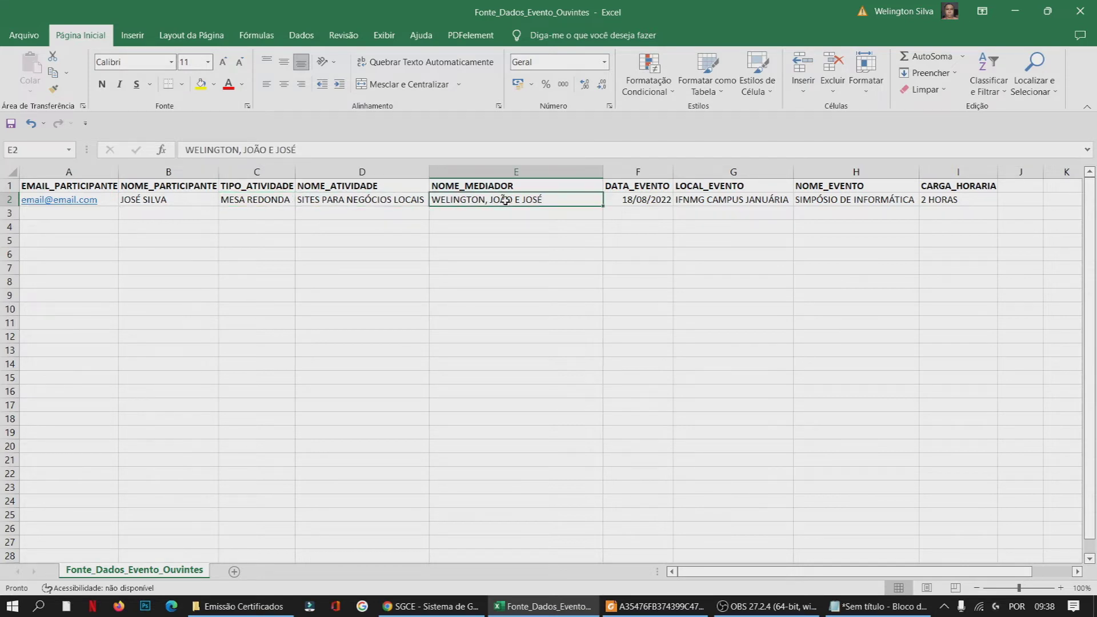
{"action": "left_click", "coordinate": [744, 199]}
{"action": "left_click", "coordinate": [853, 200]}
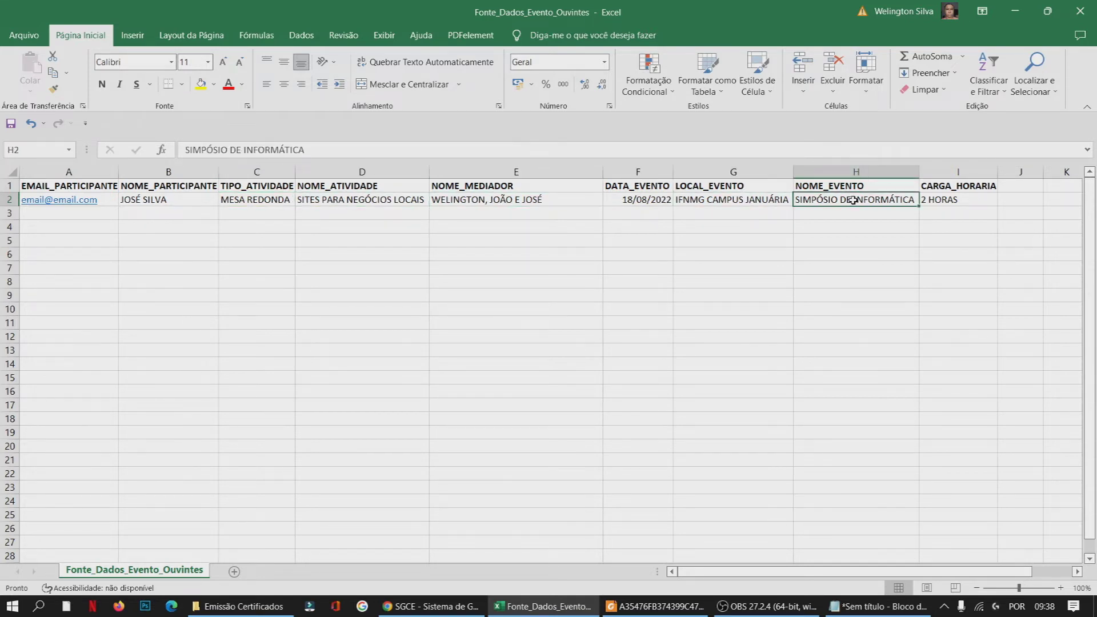
{"action": "left_click", "coordinate": [940, 201]}
{"action": "left_click", "coordinate": [470, 203]}
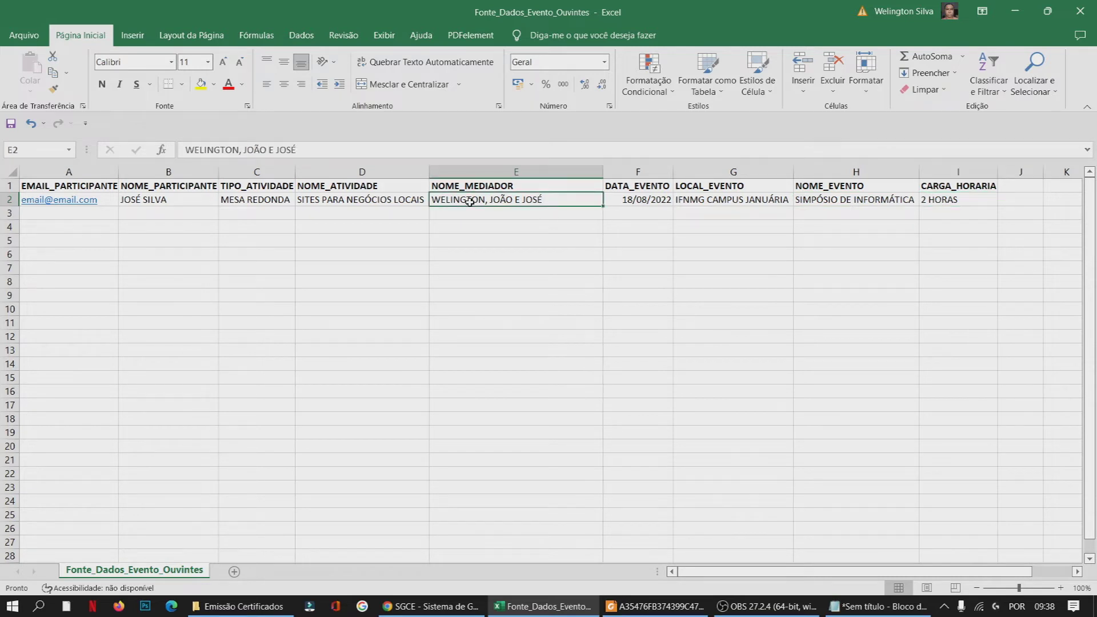
{"action": "left_click", "coordinate": [387, 203]}
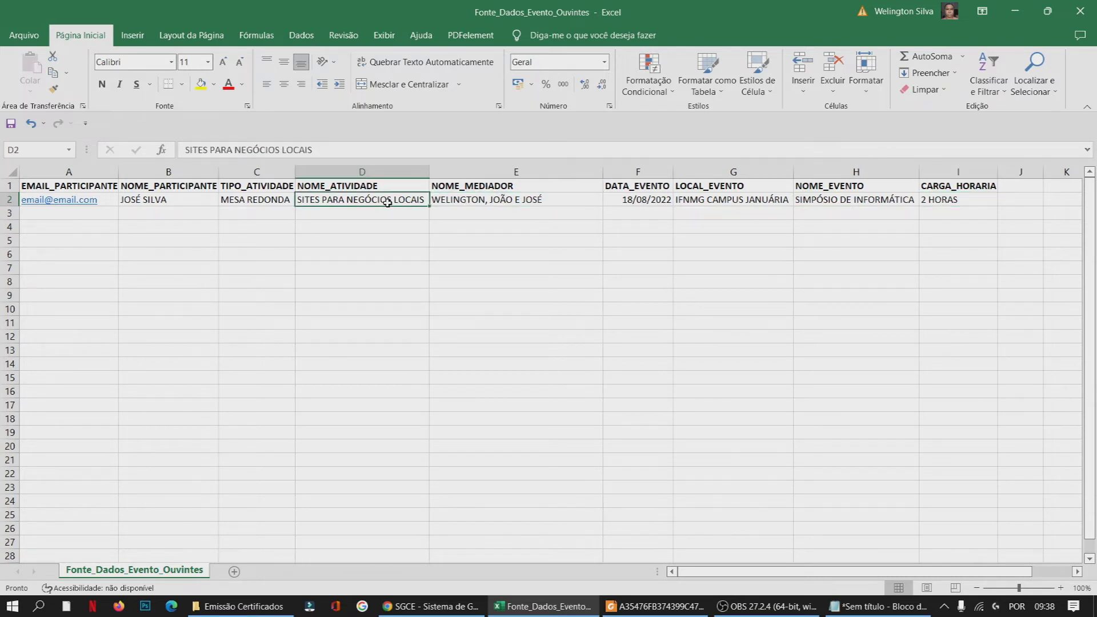
{"action": "left_click", "coordinate": [258, 206]}
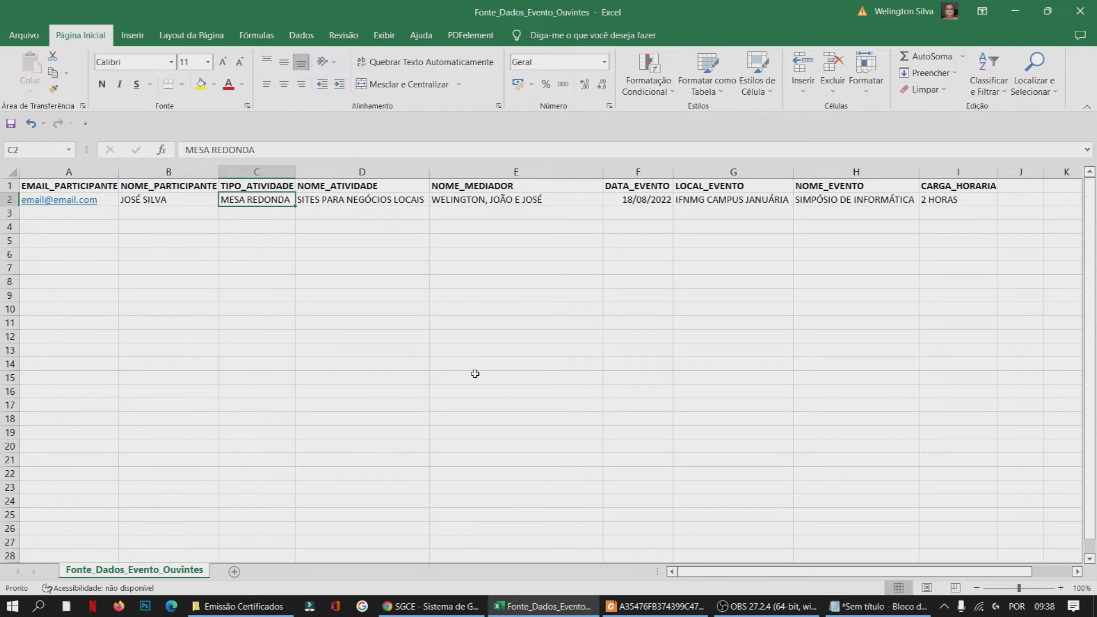
Enter three sample first names in lowercase in cells K2 to K4, outside the data table.
{"action": "left_click_drag", "start_coordinate": [701, 573], "coordinate": [755, 574]}
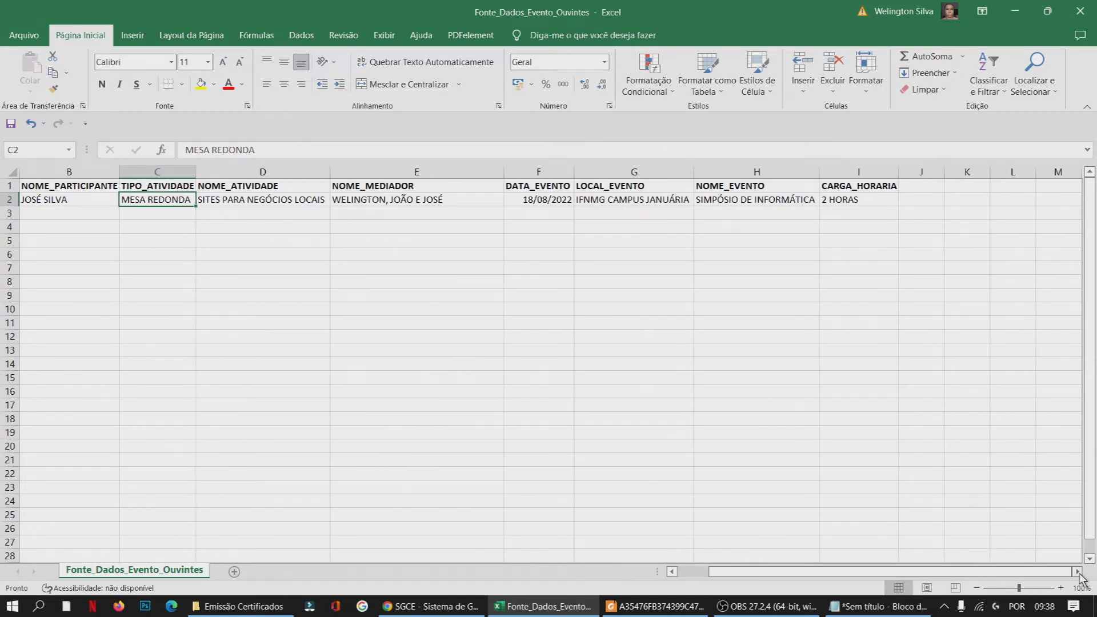
{"action": "scroll", "coordinate": [1077, 571], "scroll_direction": "right", "scroll_amount": 4}
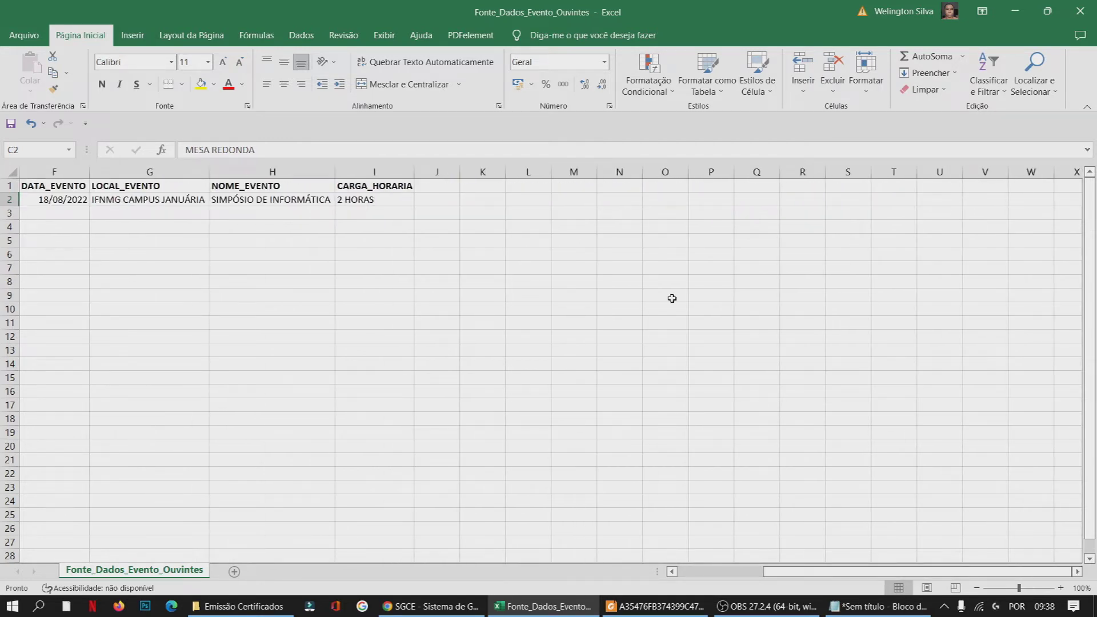
{"action": "left_click", "coordinate": [487, 200]}
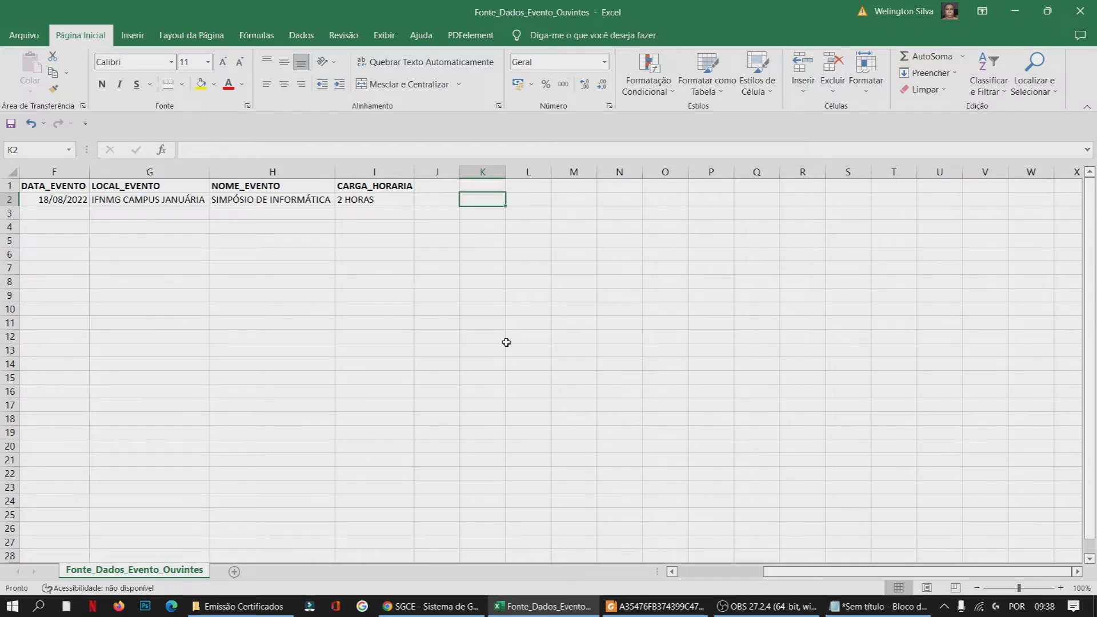
{"action": "type", "text": "josé"}
{"action": "key", "text": "Return"}
{"action": "type", "text": "maria"}
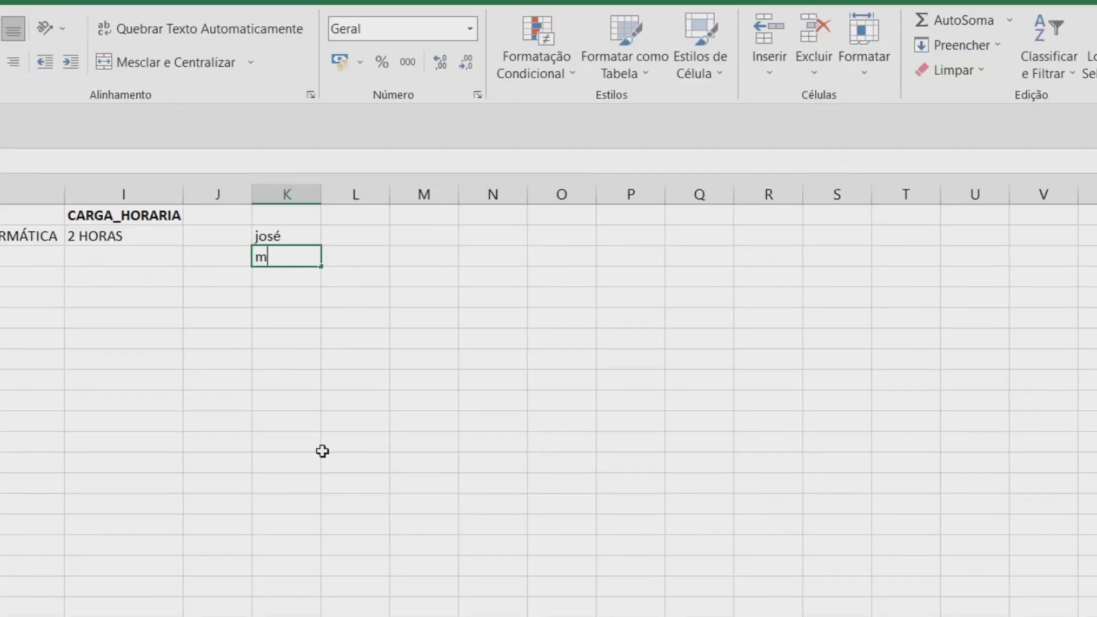
{"action": "key", "text": "Return"}
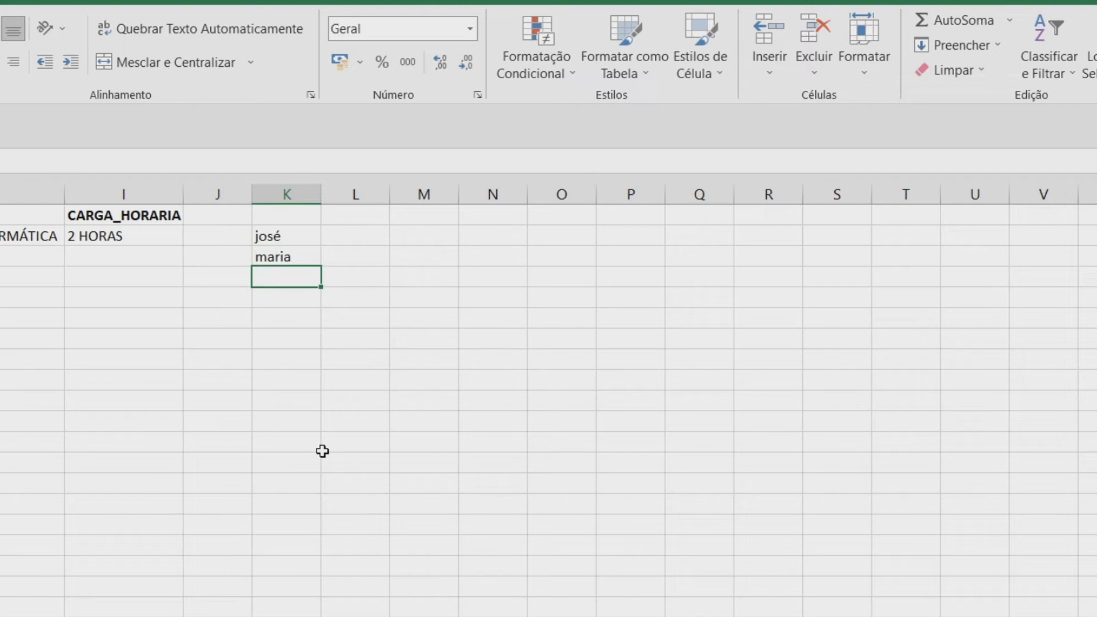
{"action": "type", "text": "célio"}
{"action": "key", "text": "Tab"}
Convert the sample names to uppercase with =MAIÚSCULA(K2) in L2 and fill the formula down to L4.
{"action": "key", "text": "Up"}
{"action": "key", "text": "Up"}
{"action": "key", "text": "Left"}
{"action": "key", "text": "shift+Down"}
{"action": "key", "text": "Right"}
{"action": "key", "text": "Up"}
{"action": "key", "text": "Right"}
{"action": "key", "text": "Down"}
{"action": "key", "text": "Left"}
{"action": "type", "text": "=MAI"}
{"action": "key", "text": "Down"}
{"action": "key", "text": "Tab"}
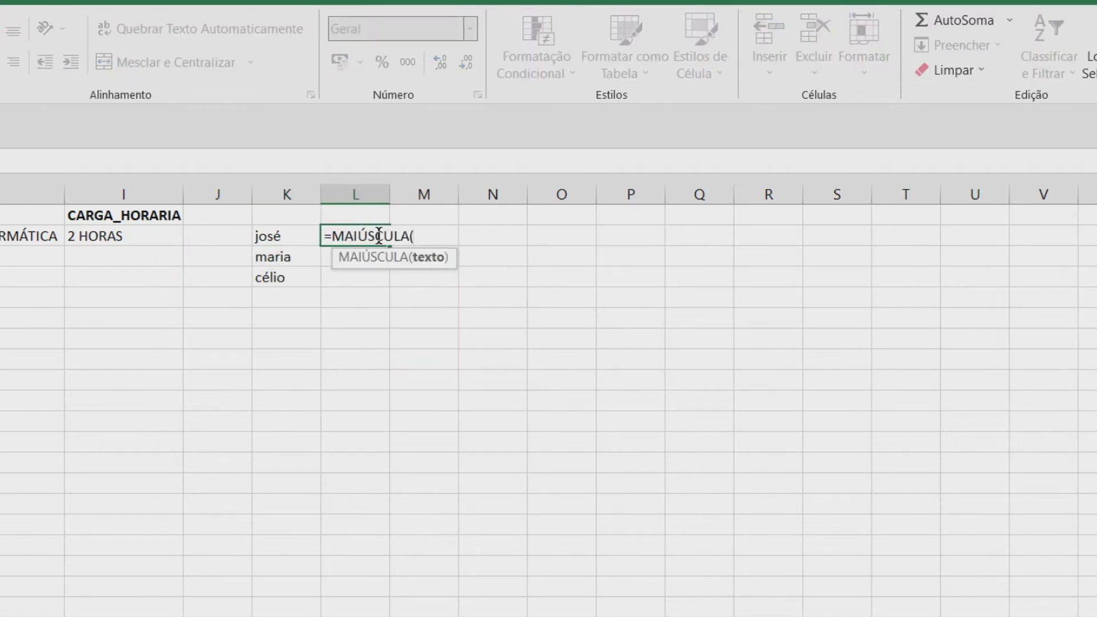
{"action": "left_click", "coordinate": [274, 236]}
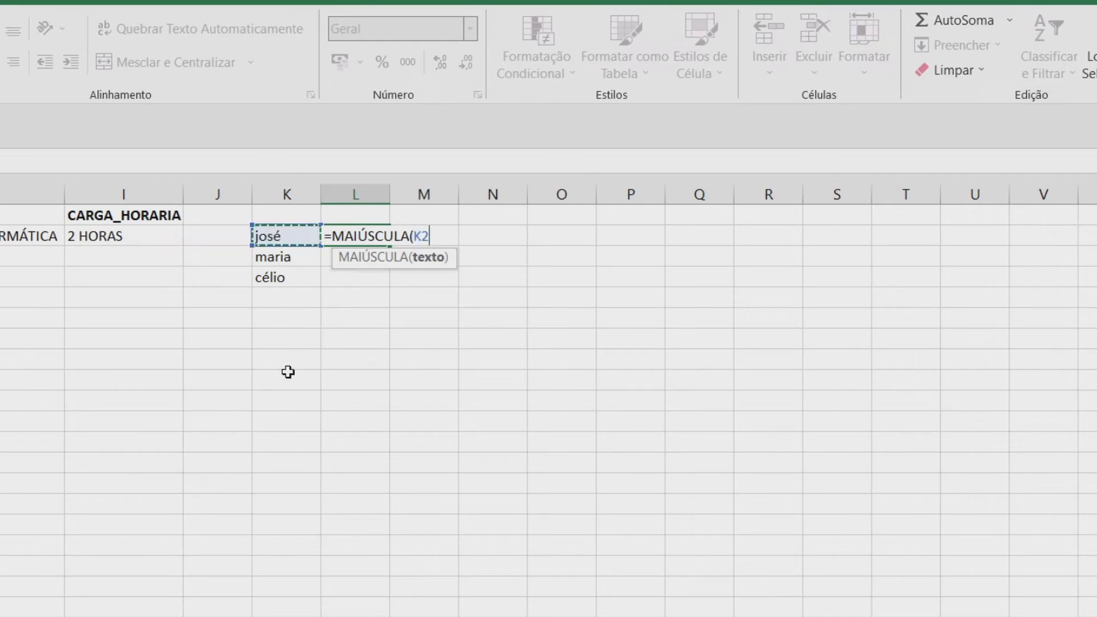
{"action": "type", "text": ")"}
{"action": "key", "text": "Return"}
{"action": "key", "text": "Up"}
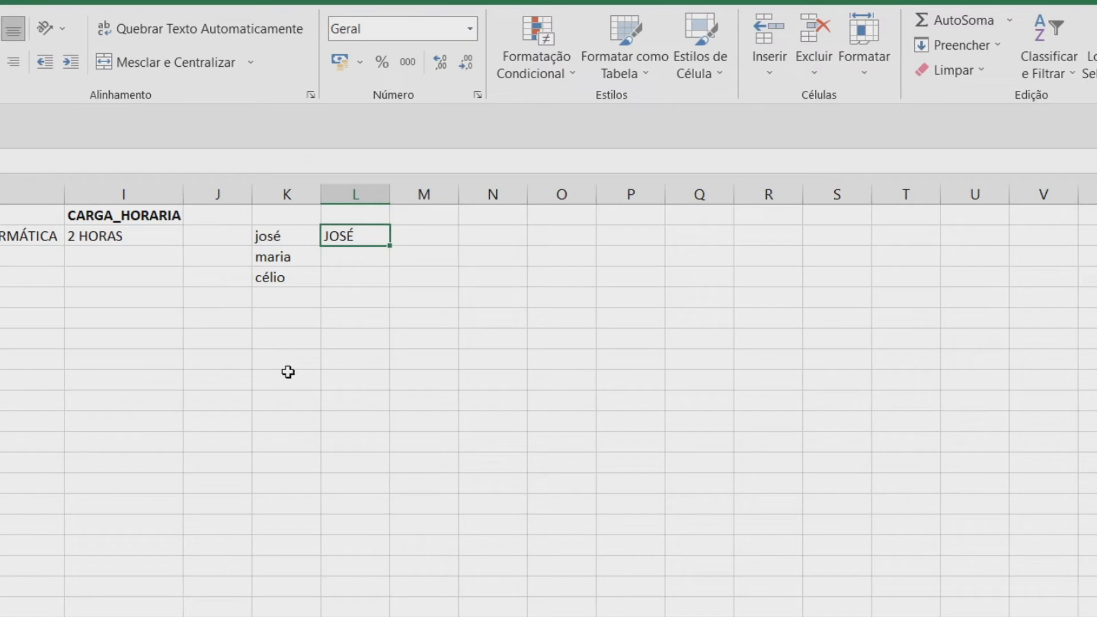
{"action": "left_click_drag", "start_coordinate": [392, 245], "coordinate": [389, 284]}
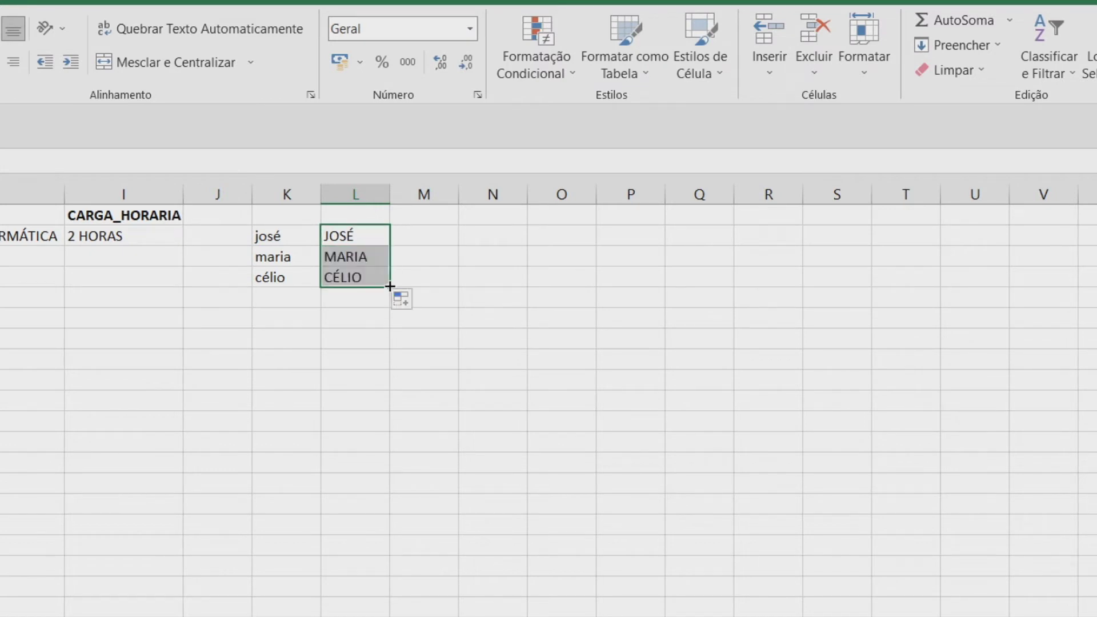
Copy the uppercase names in L2:L4 and paste them as values only starting at N2.
{"action": "scroll", "coordinate": [333, 237], "scroll_direction": "left", "scroll_amount": 1}
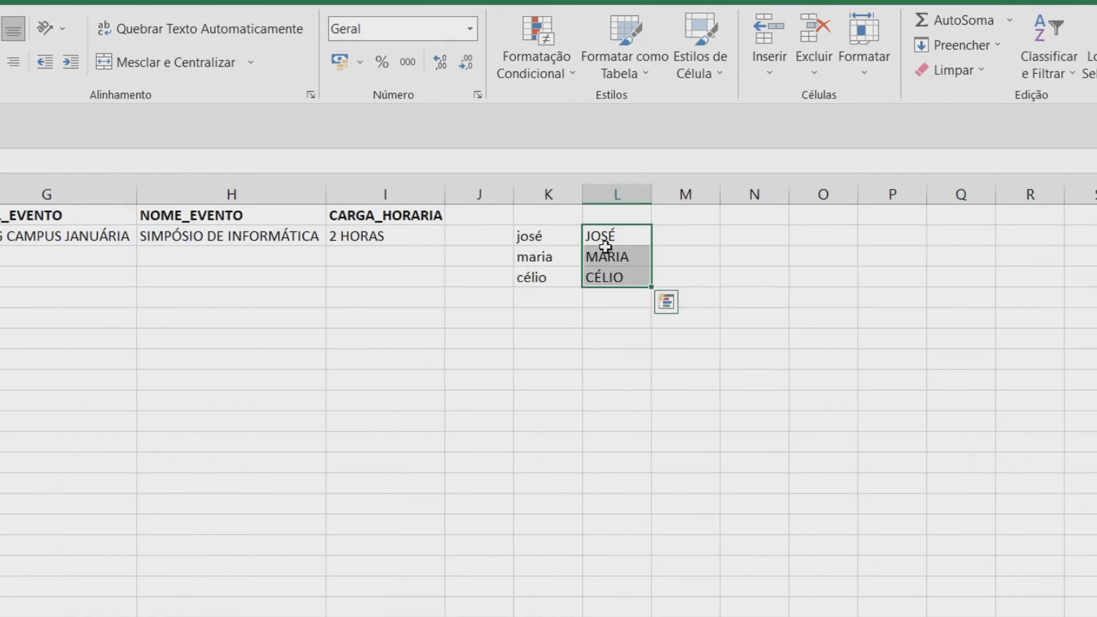
{"action": "key", "text": "ctrl+c"}
{"action": "left_click", "coordinate": [760, 238]}
{"action": "right_click", "coordinate": [762, 239]}
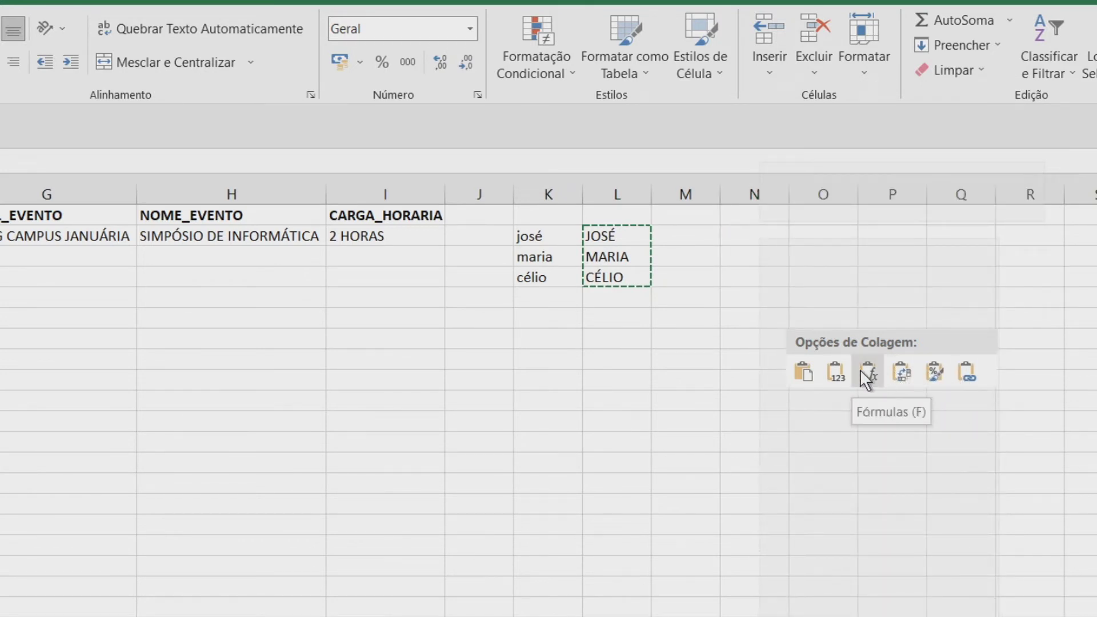
{"action": "left_click", "coordinate": [833, 379]}
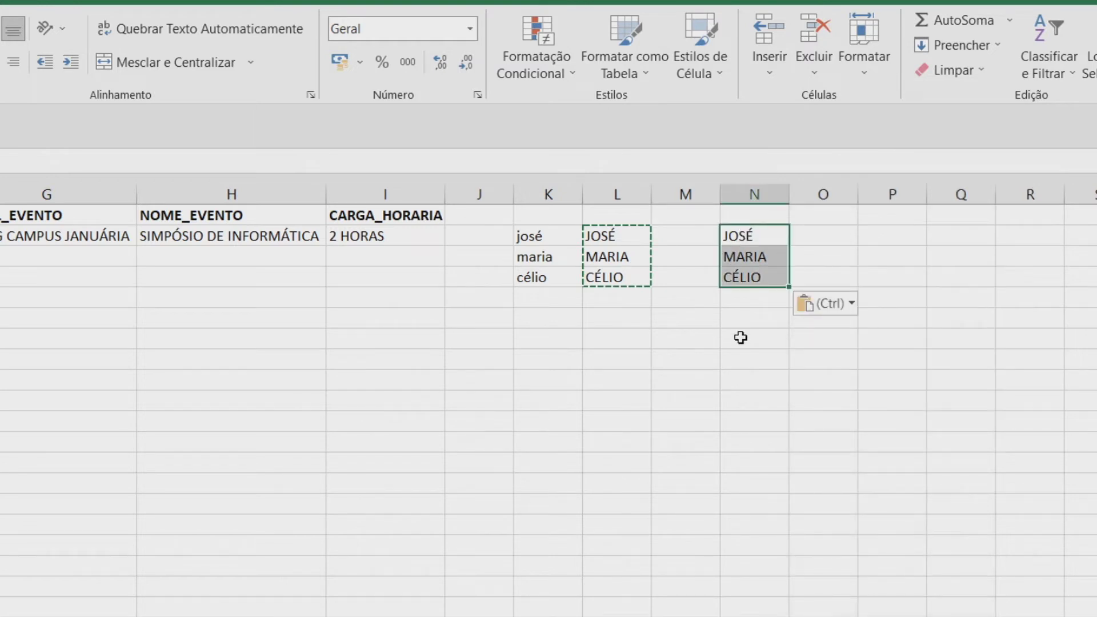
{"action": "left_click", "coordinate": [747, 466]}
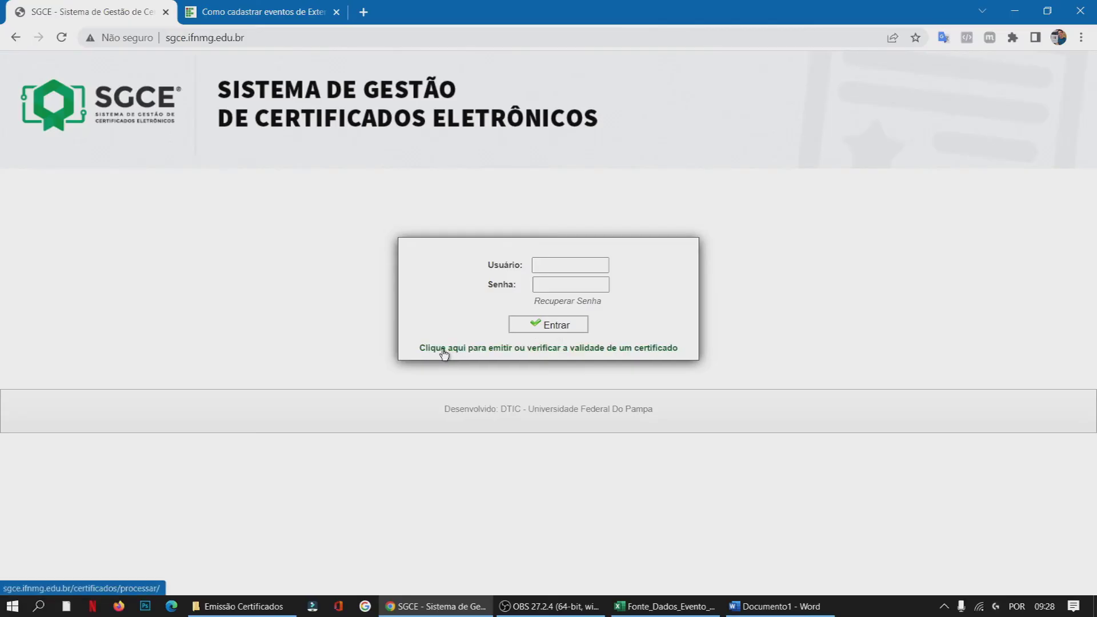
Switch to the SGCE site in Chrome, open the public certificate search and list the certificates for JAN 2022 - Cesta Mágica Digital - Discentes.
{"action": "left_click", "coordinate": [434, 377]}
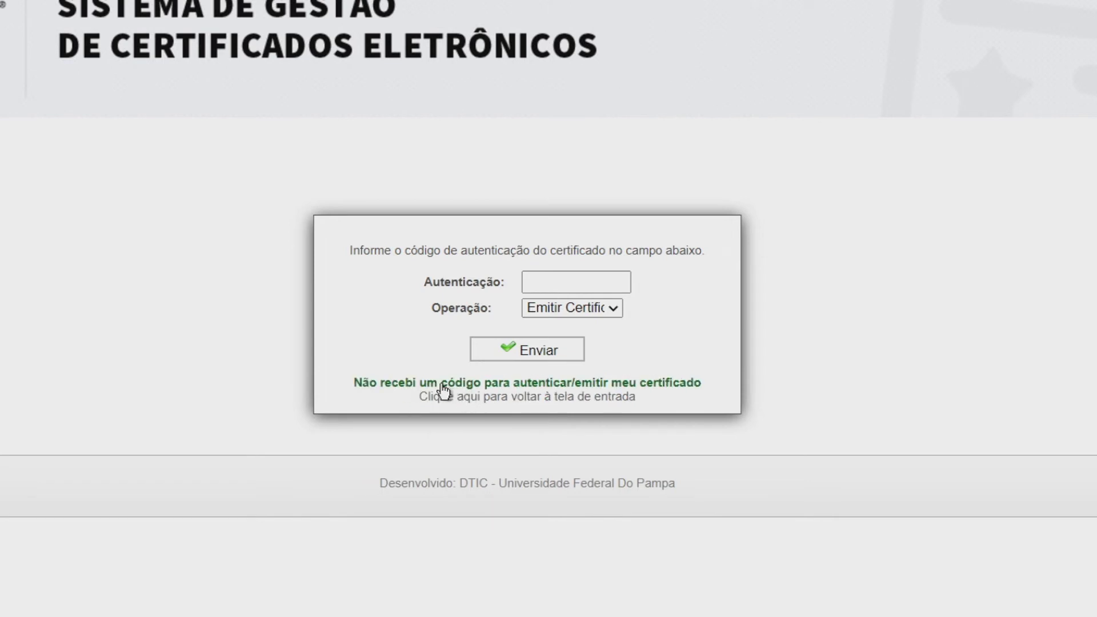
{"action": "left_click", "coordinate": [647, 386]}
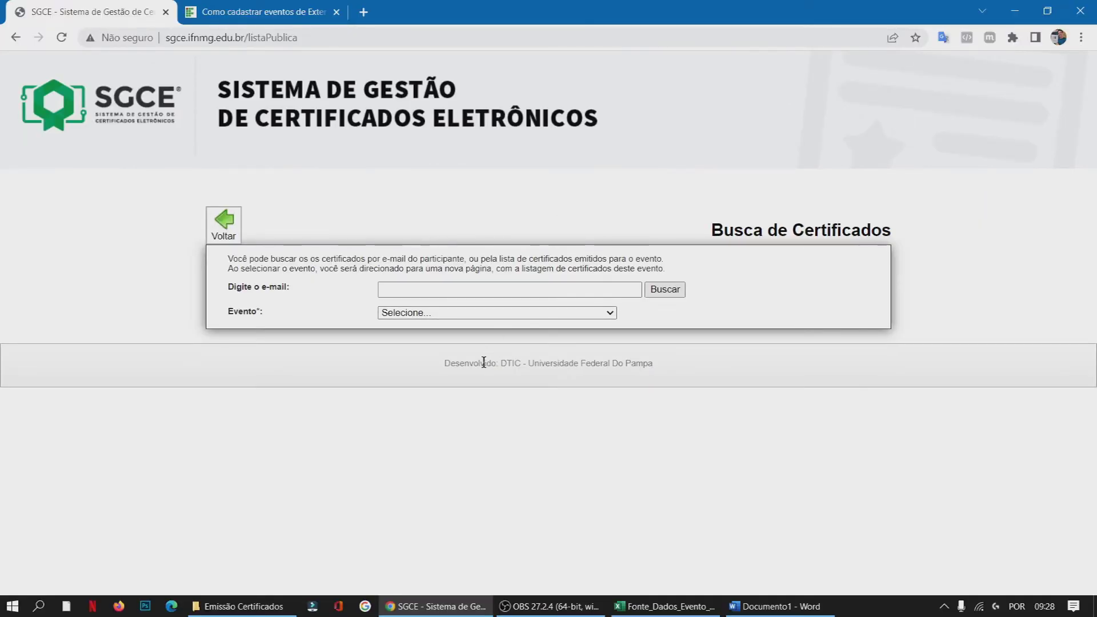
{"action": "left_click", "coordinate": [611, 313]}
{"action": "left_click_drag", "start_coordinate": [702, 341], "coordinate": [704, 508]}
{"action": "left_click_drag", "start_coordinate": [701, 540], "coordinate": [695, 413]}
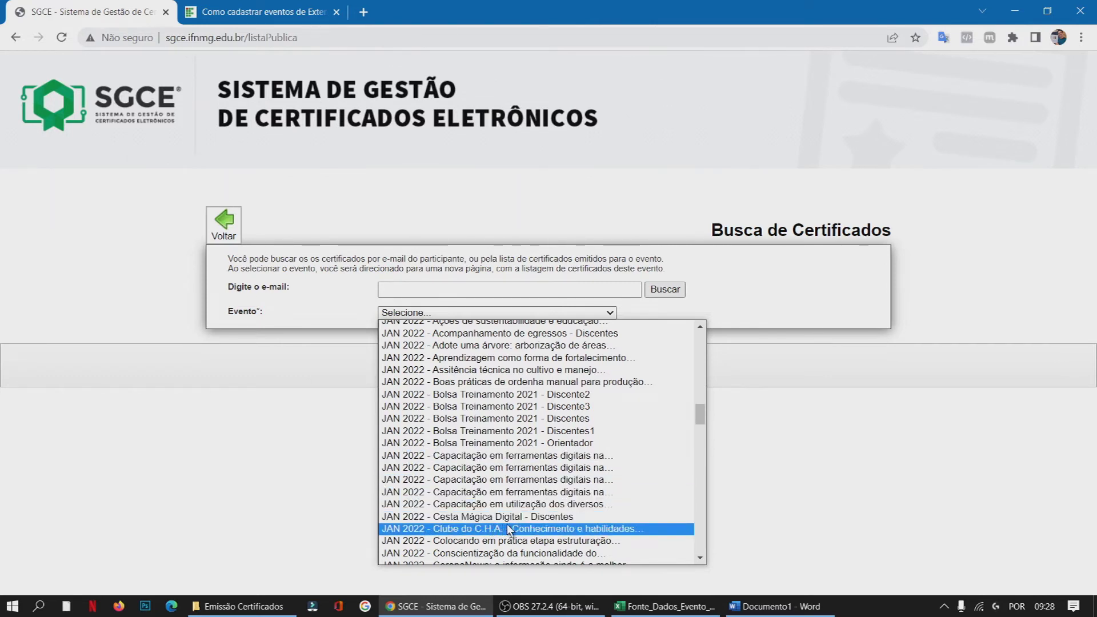
{"action": "left_click", "coordinate": [533, 518]}
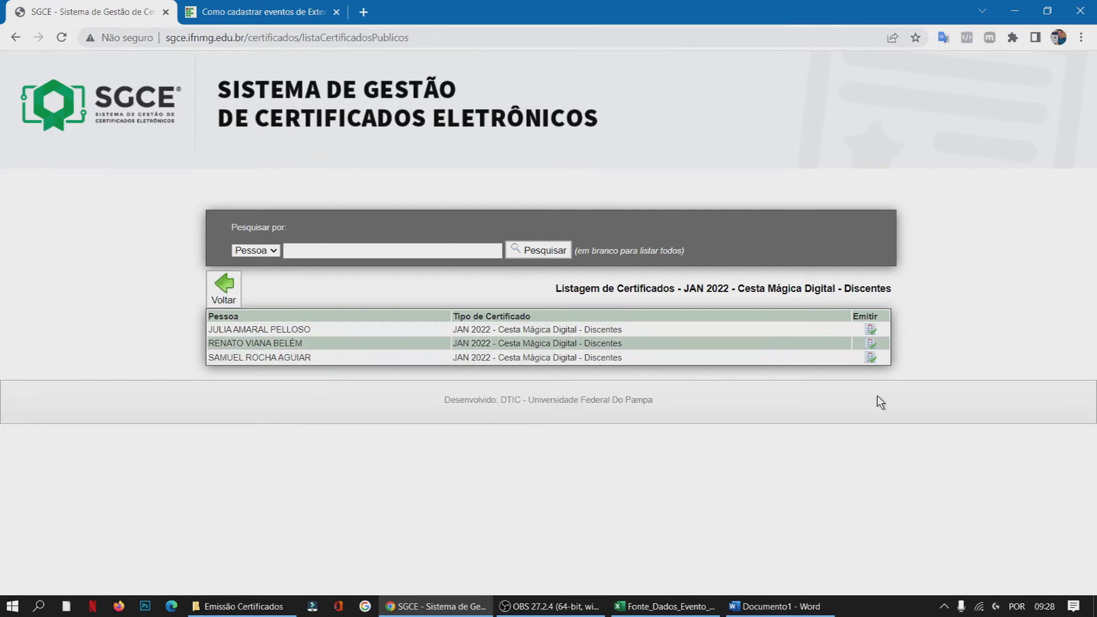
Generate the first listed participant's certificate, save the PDF in the Emissão Certificados folder and open it.
{"action": "left_click", "coordinate": [870, 330]}
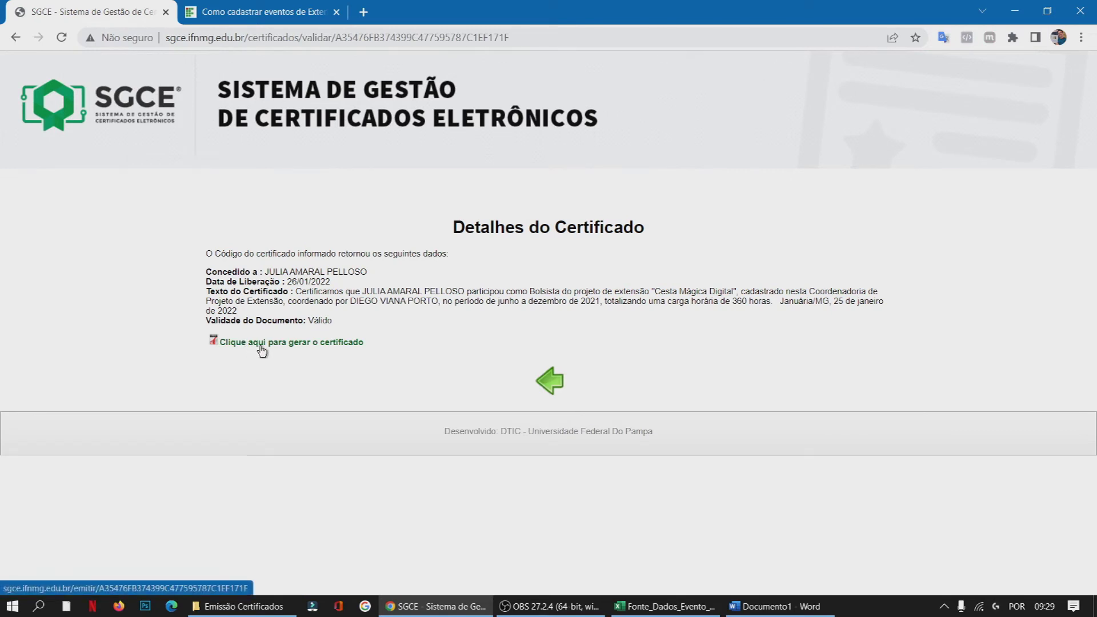
{"action": "left_click", "coordinate": [312, 346]}
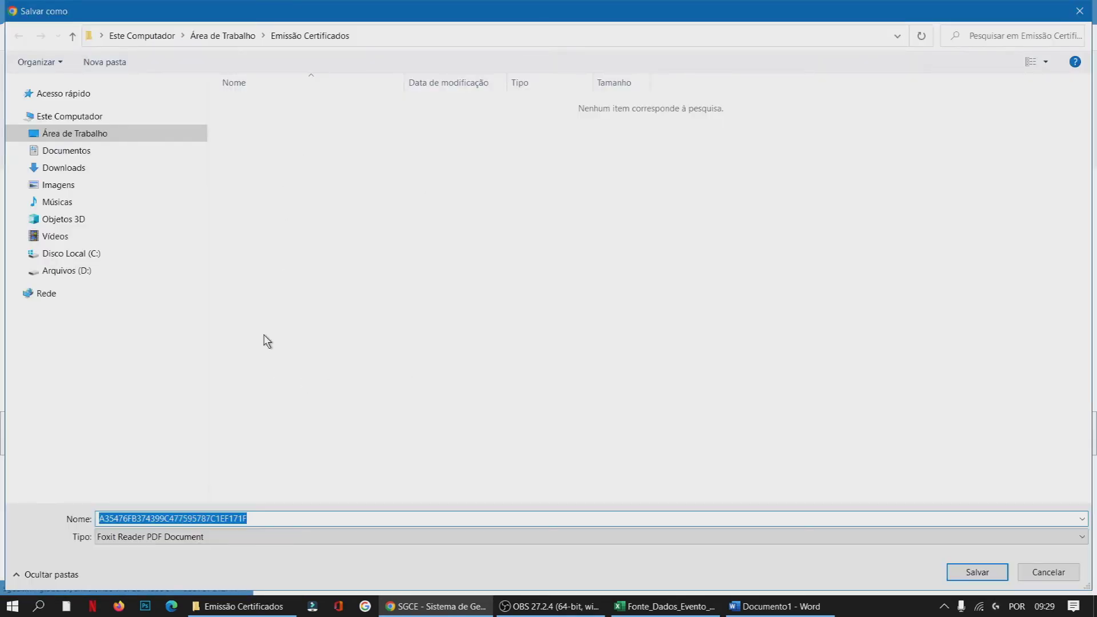
{"action": "left_click", "coordinate": [953, 574]}
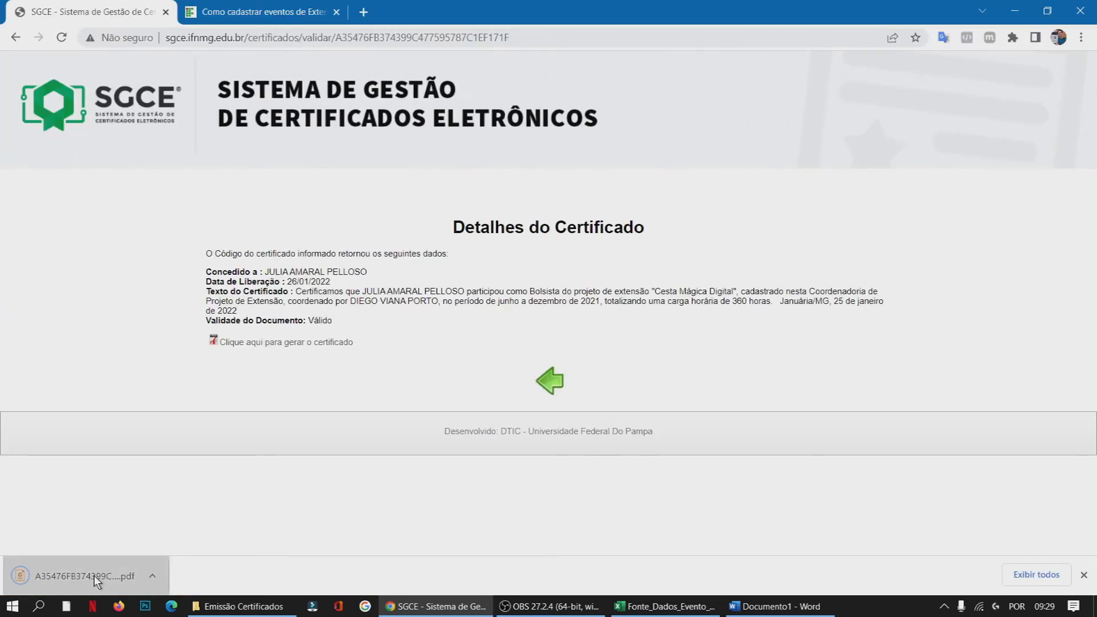
{"action": "left_click", "coordinate": [95, 576]}
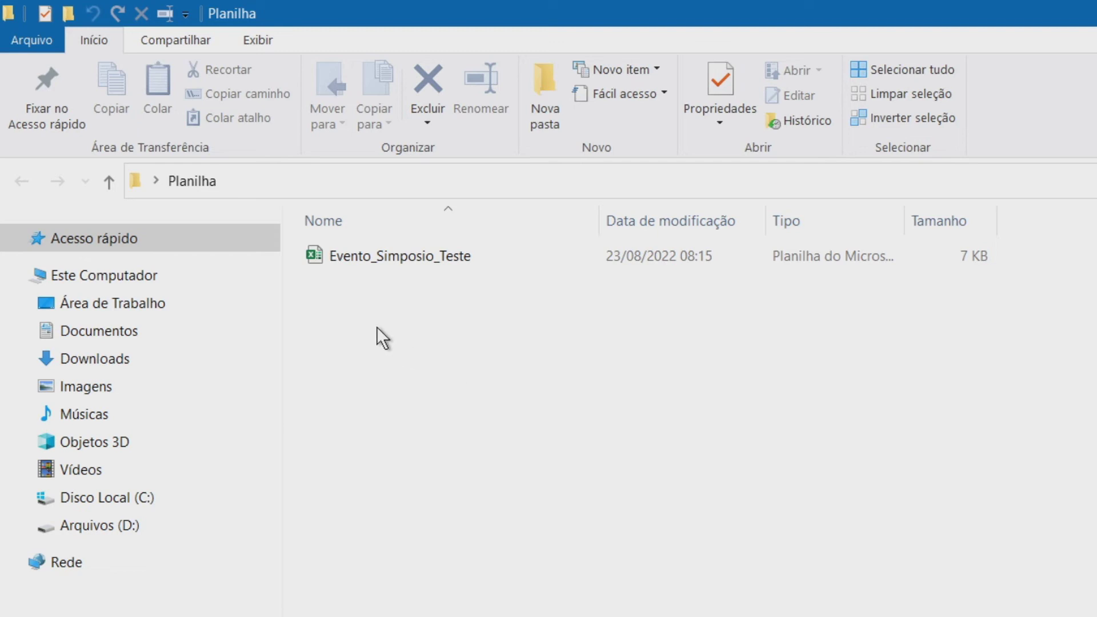
Switch to the Planilha folder in File Explorer and compress the Evento_Simposio_Teste spreadsheet into a ZIP file, keeping the same name.
{"action": "left_click", "coordinate": [320, 259]}
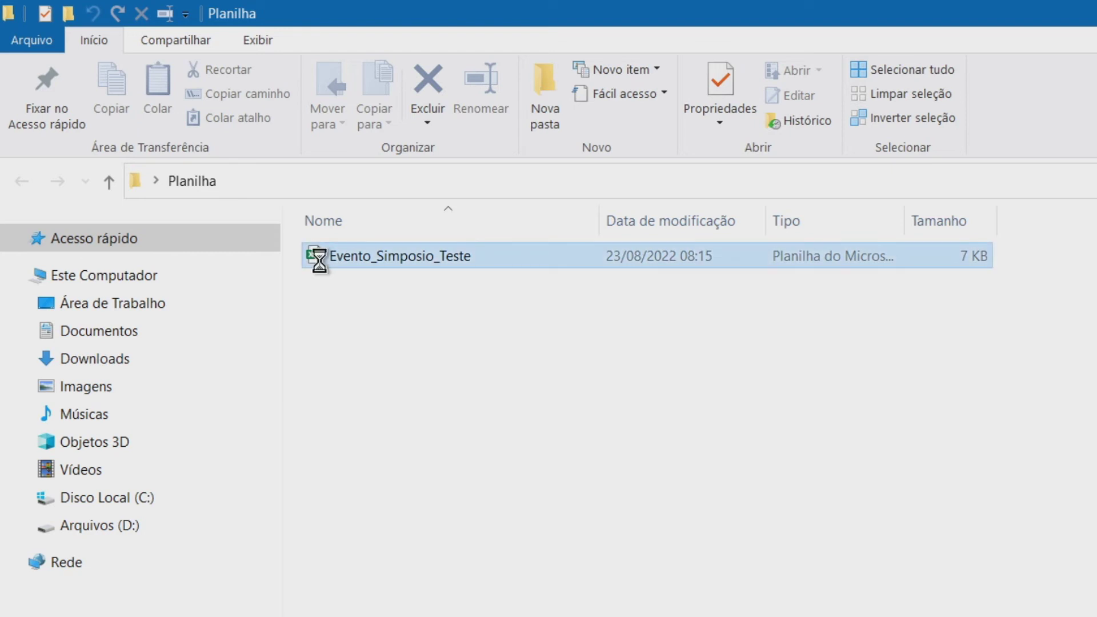
{"action": "right_click", "coordinate": [320, 260]}
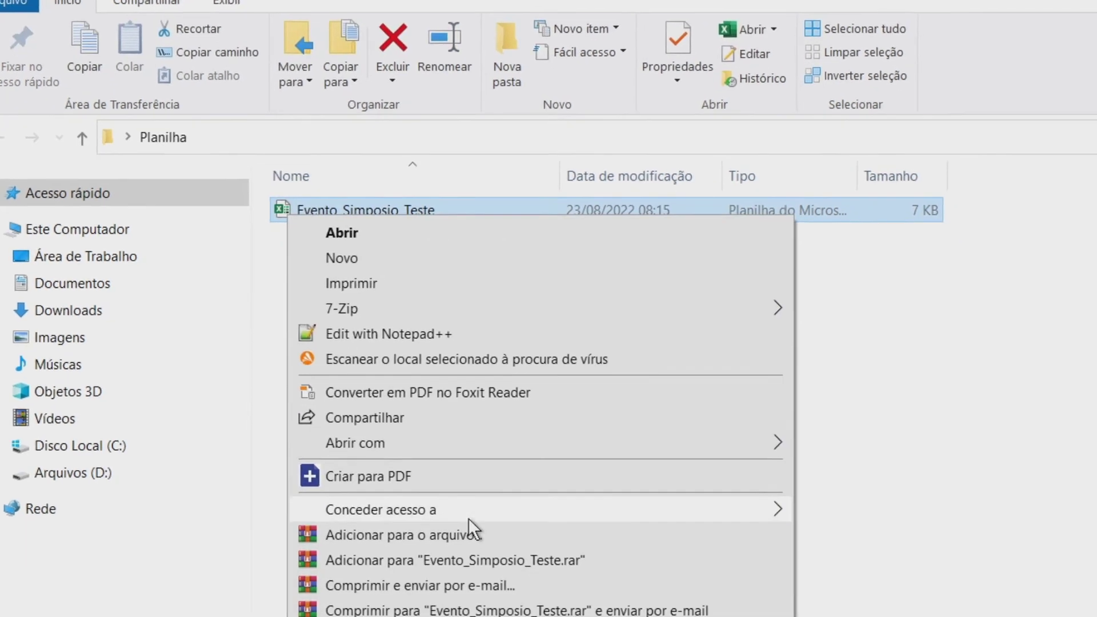
{"action": "mouse_move", "coordinate": [554, 616]}
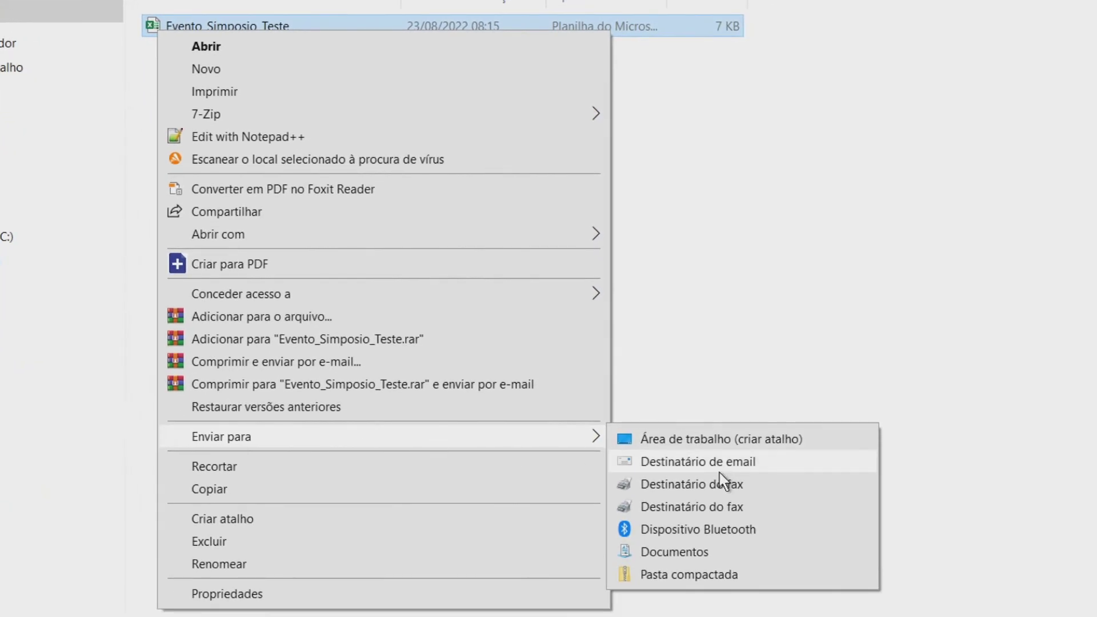
{"action": "left_click", "coordinate": [694, 580]}
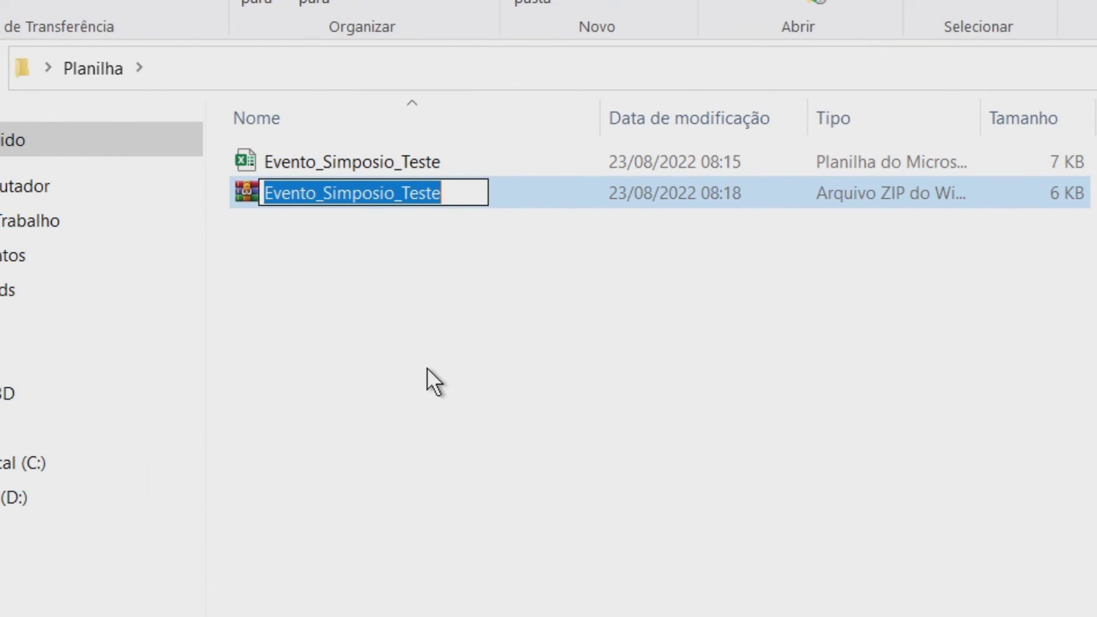
{"action": "key", "text": "Return"}
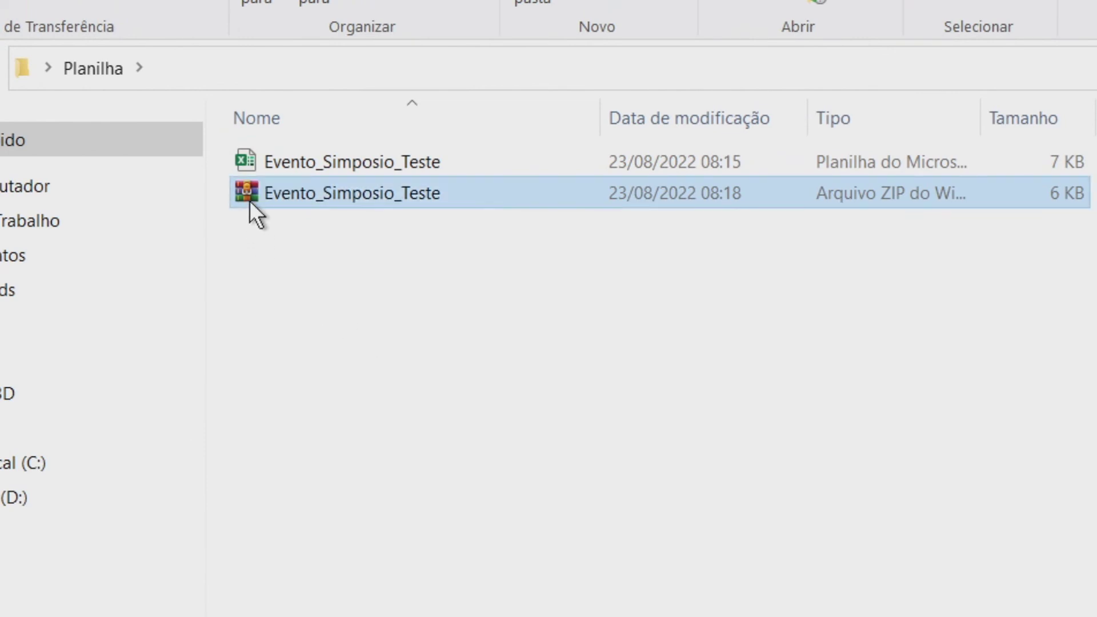